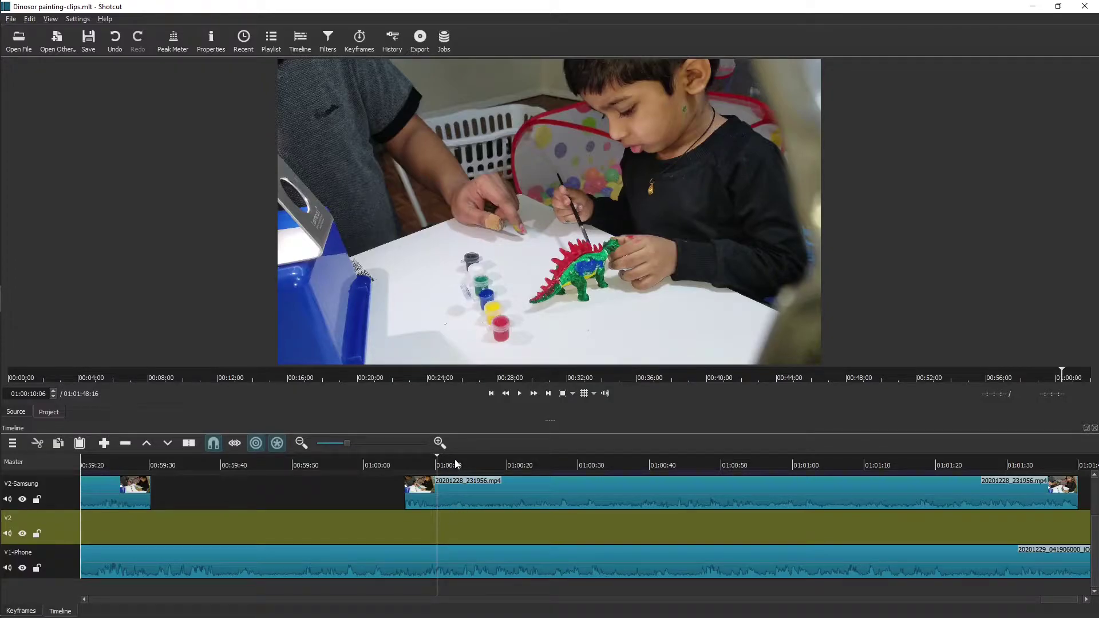
Hide and mute the V2-Samsung track, undoing an accidental slide of its long clip.
{"action": "left_click", "coordinate": [455, 464]}
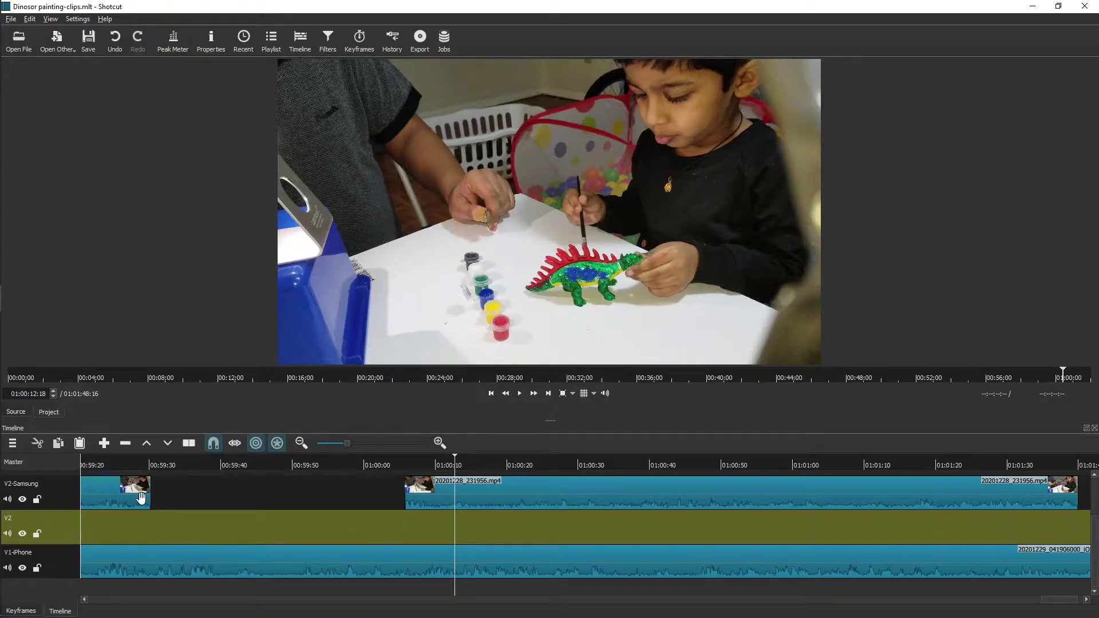
{"action": "left_click", "coordinate": [23, 500]}
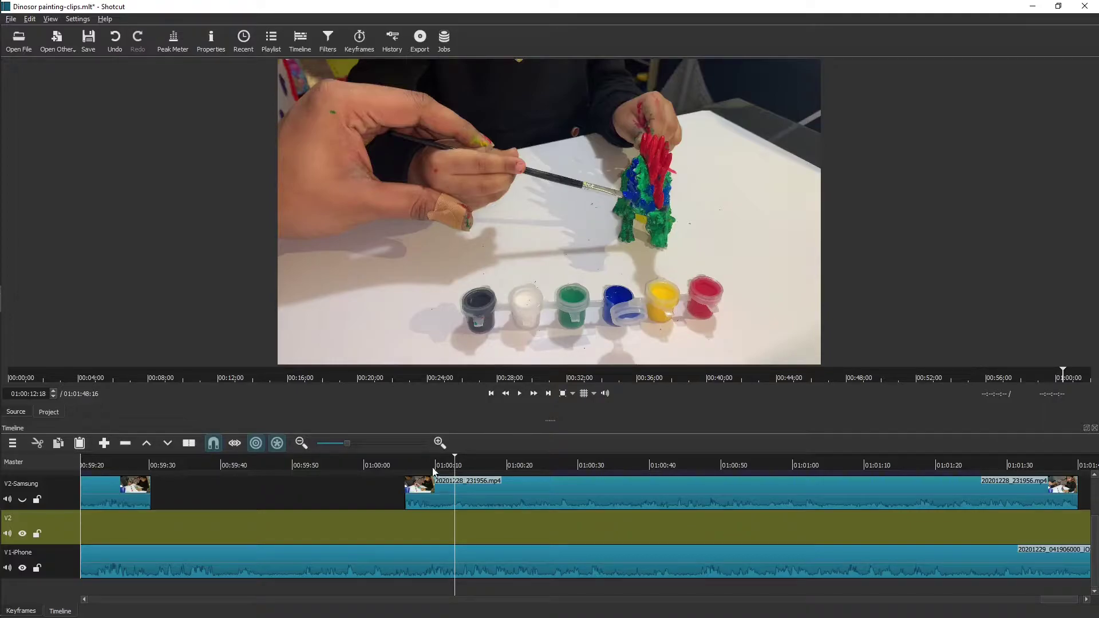
{"action": "left_click", "coordinate": [494, 493]}
{"action": "left_click_drag", "start_coordinate": [494, 493], "coordinate": [469, 494]}
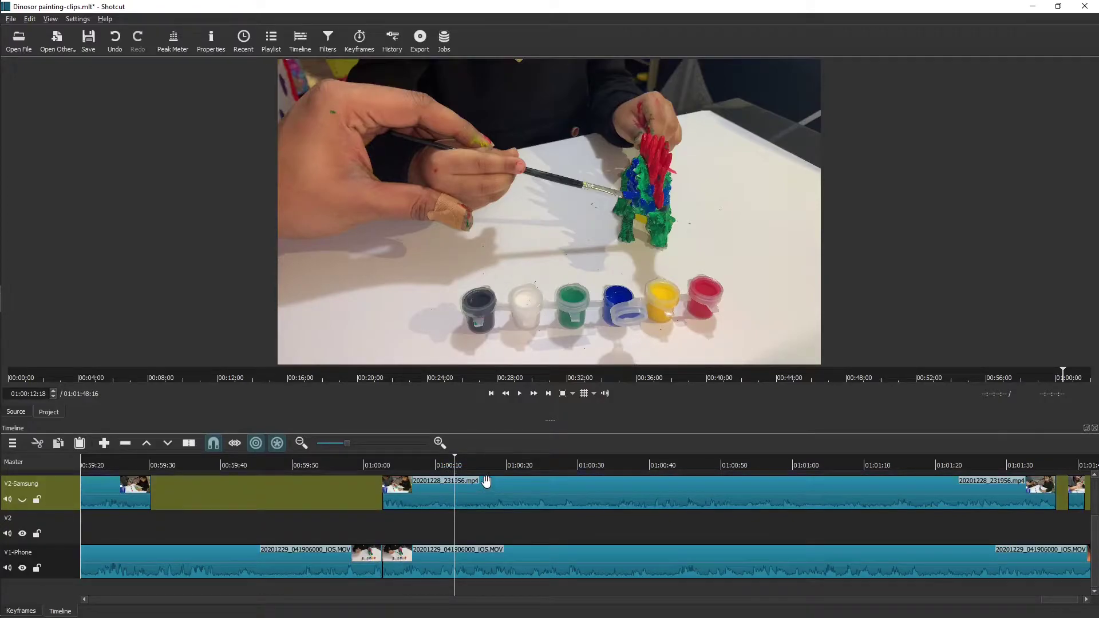
{"action": "key", "text": "ctrl+z"}
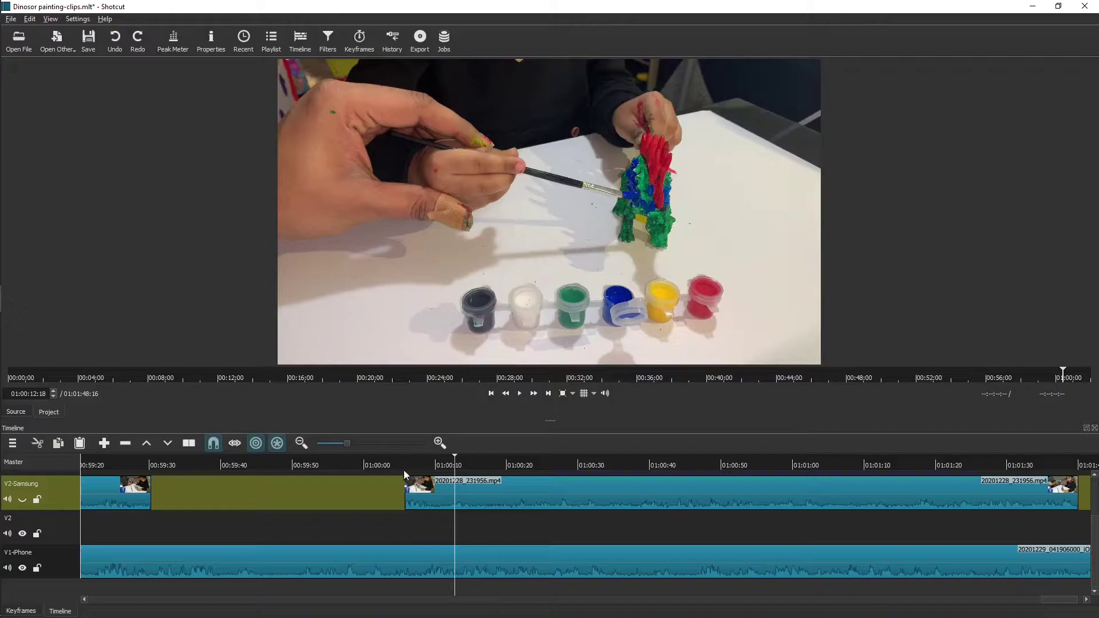
{"action": "left_click", "coordinate": [7, 499]}
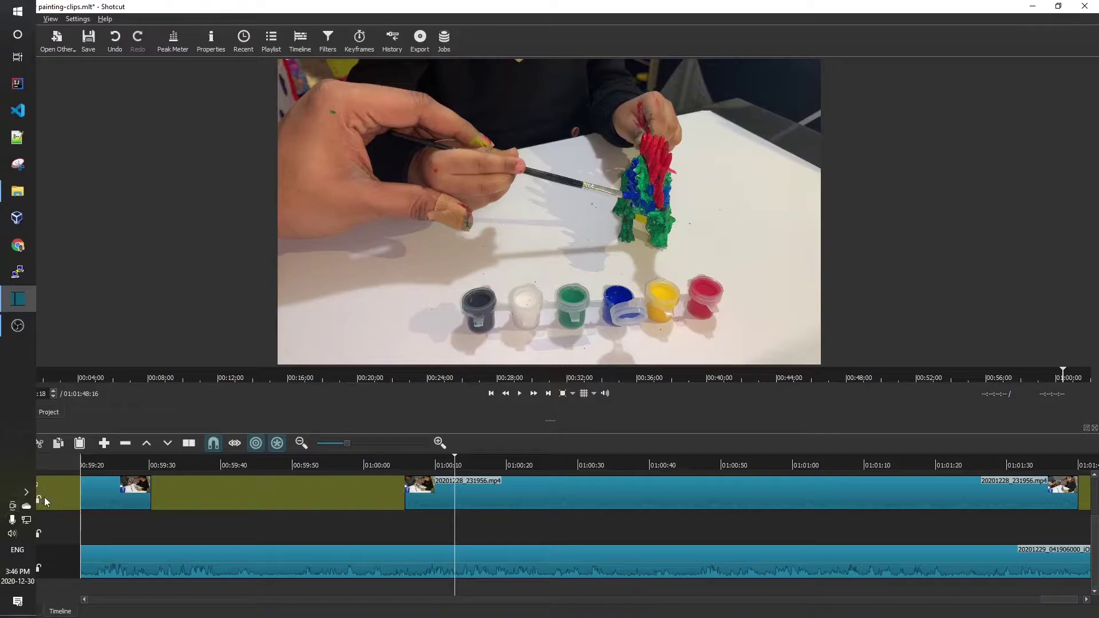
Keep V2-Samsung muted, start playback, and turn the preview volume all the way down.
{"action": "left_click", "coordinate": [10, 500]}
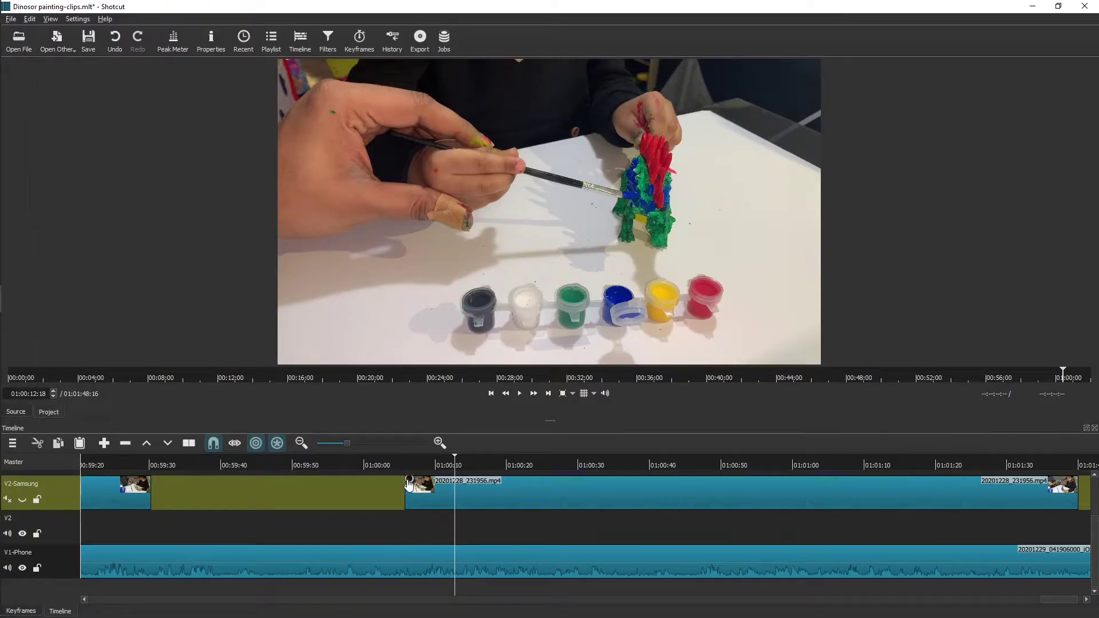
{"action": "key", "text": "space"}
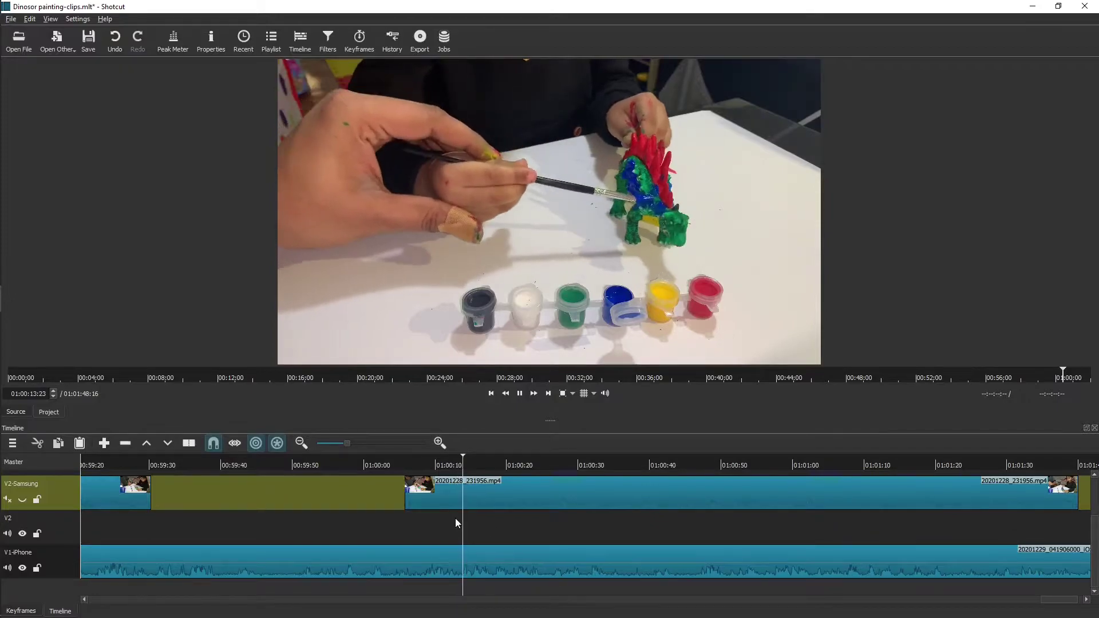
{"action": "left_click", "coordinate": [605, 393]}
{"action": "left_click_drag", "start_coordinate": [611, 329], "coordinate": [609, 373]}
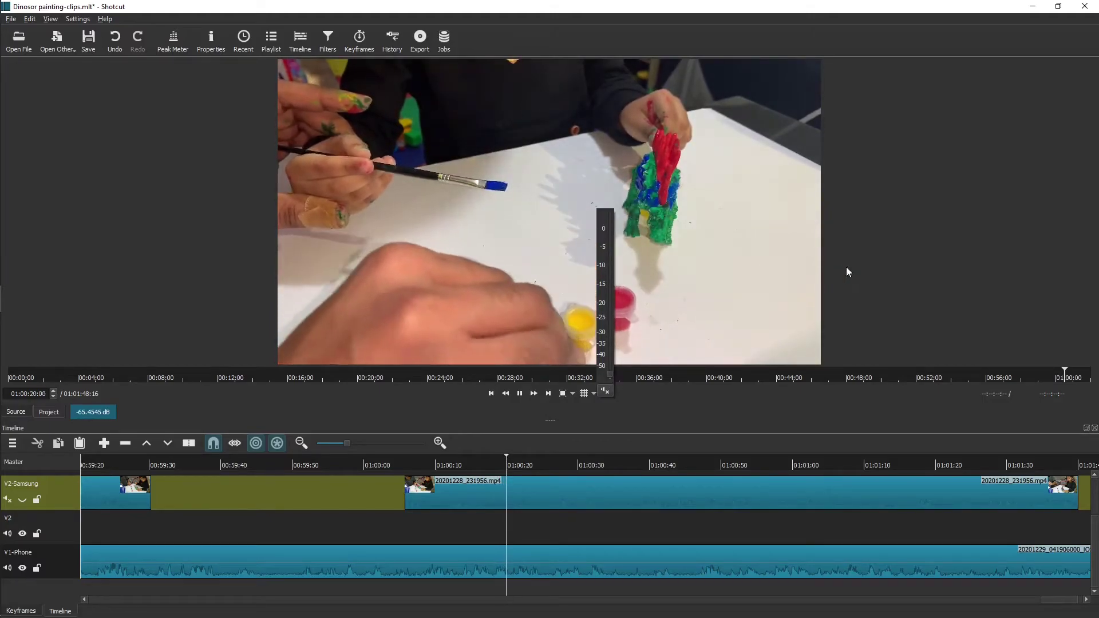
{"action": "left_click", "coordinate": [546, 482]}
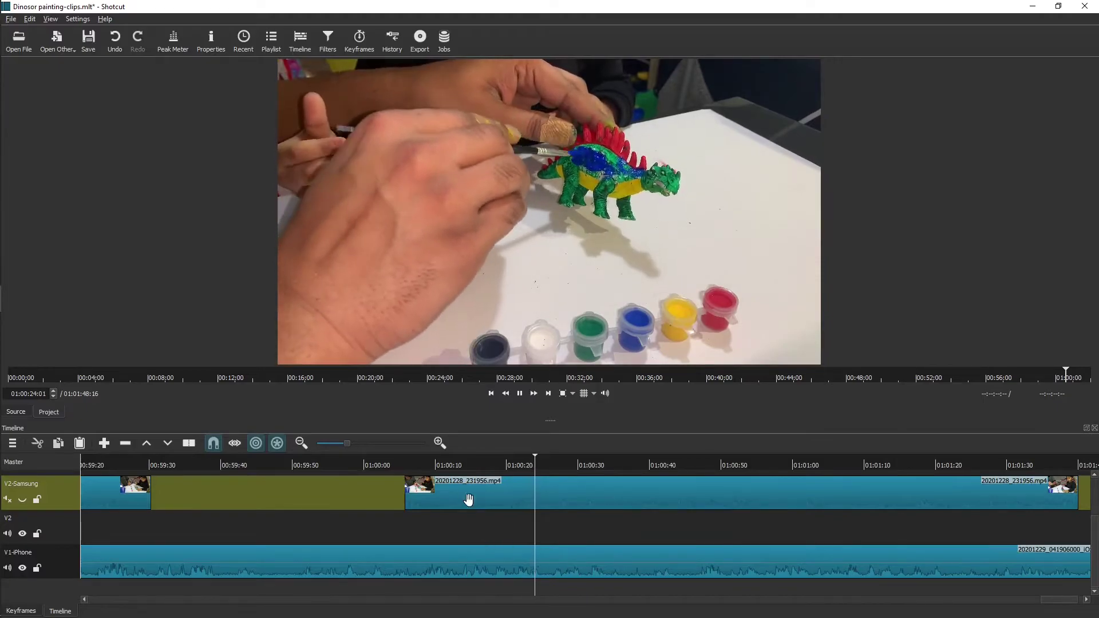
Review the iPhone footage between 01:00:08 and 01:00:00 by jumping along the ruler.
{"action": "left_click", "coordinate": [407, 464]}
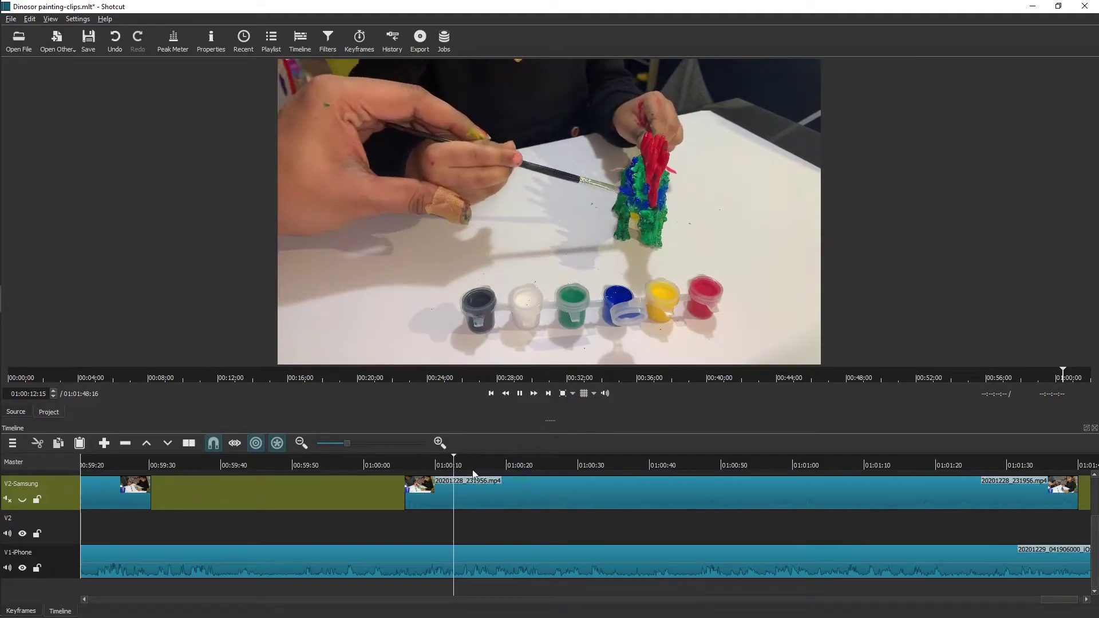
{"action": "left_click", "coordinate": [425, 464]}
{"action": "left_click", "coordinate": [371, 463]}
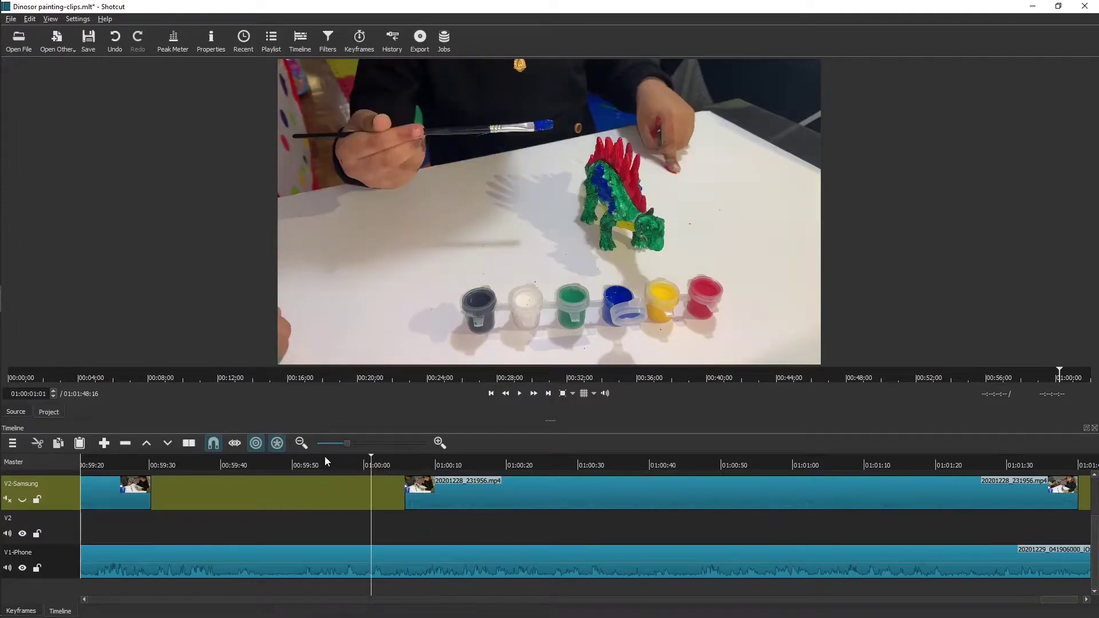
{"action": "left_click", "coordinate": [327, 463]}
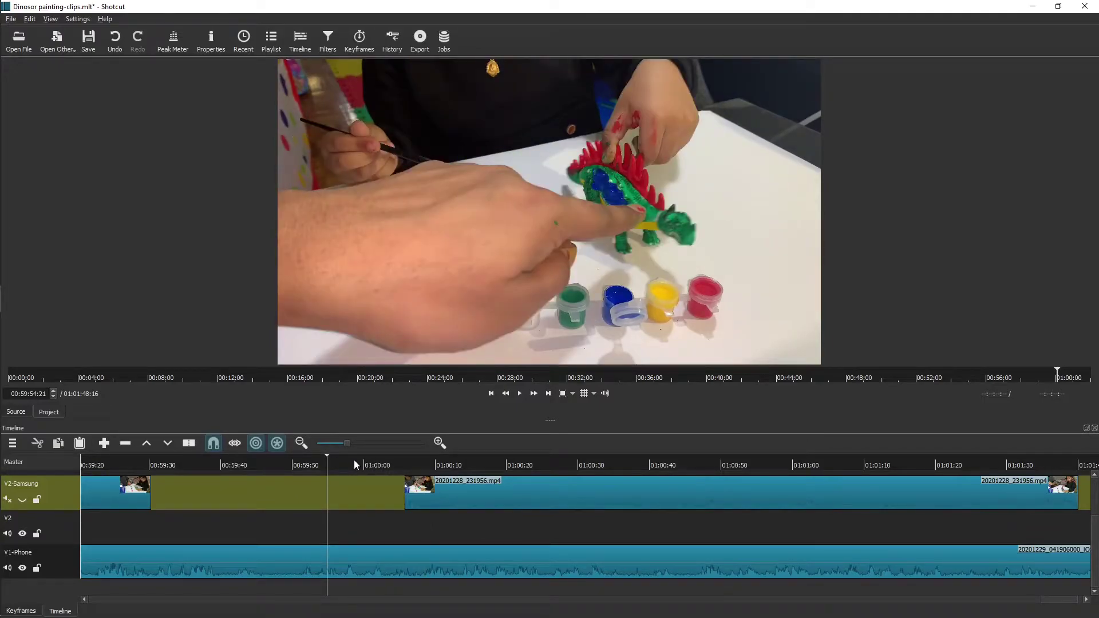
{"action": "mouse_move", "coordinate": [340, 458]}
{"action": "left_mouse_down"}
{"action": "mouse_move", "coordinate": [379, 462]}
{"action": "mouse_move", "coordinate": [355, 466]}
{"action": "left_mouse_up"}
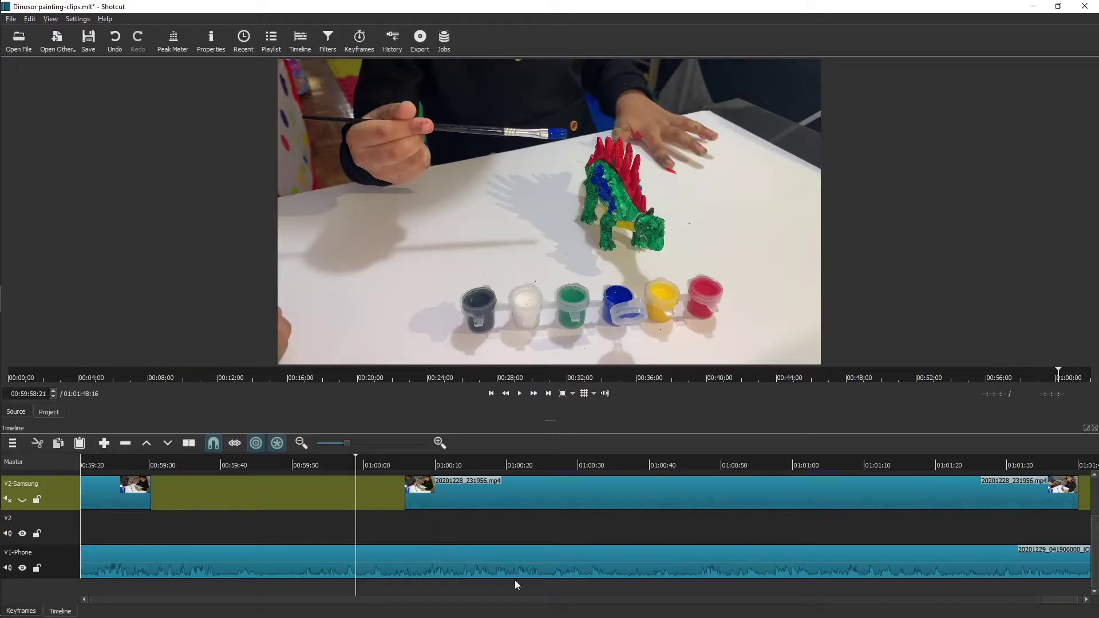
Rename the empty V2 track to V2-marker and start a new Text clip from Open Other.
{"action": "left_click_drag", "start_coordinate": [1062, 600], "coordinate": [1062, 601]}
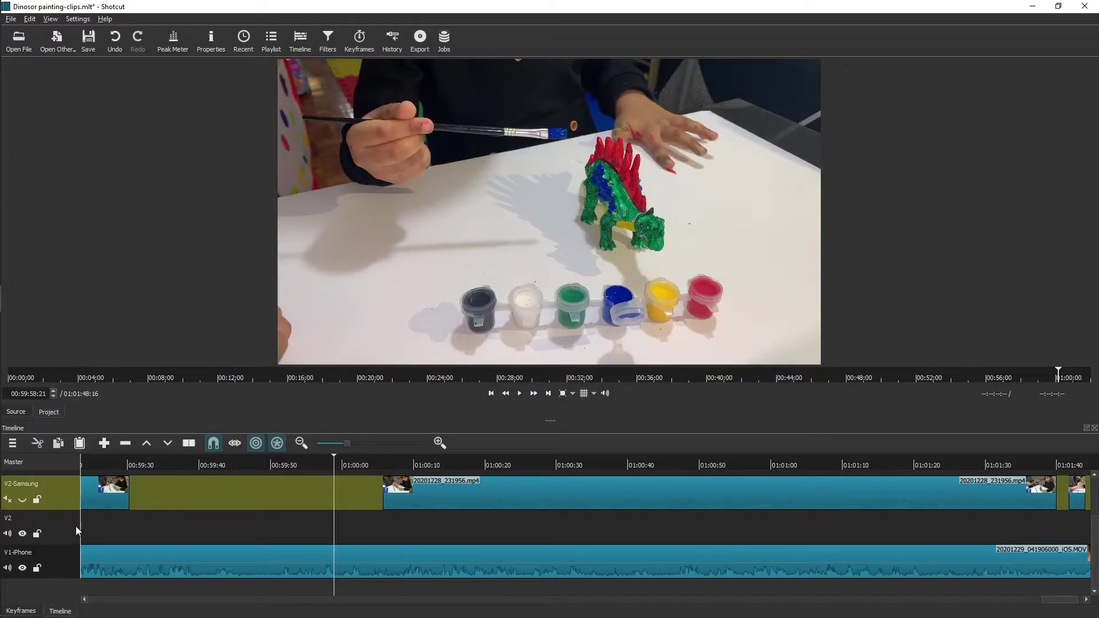
{"action": "left_click", "coordinate": [64, 538]}
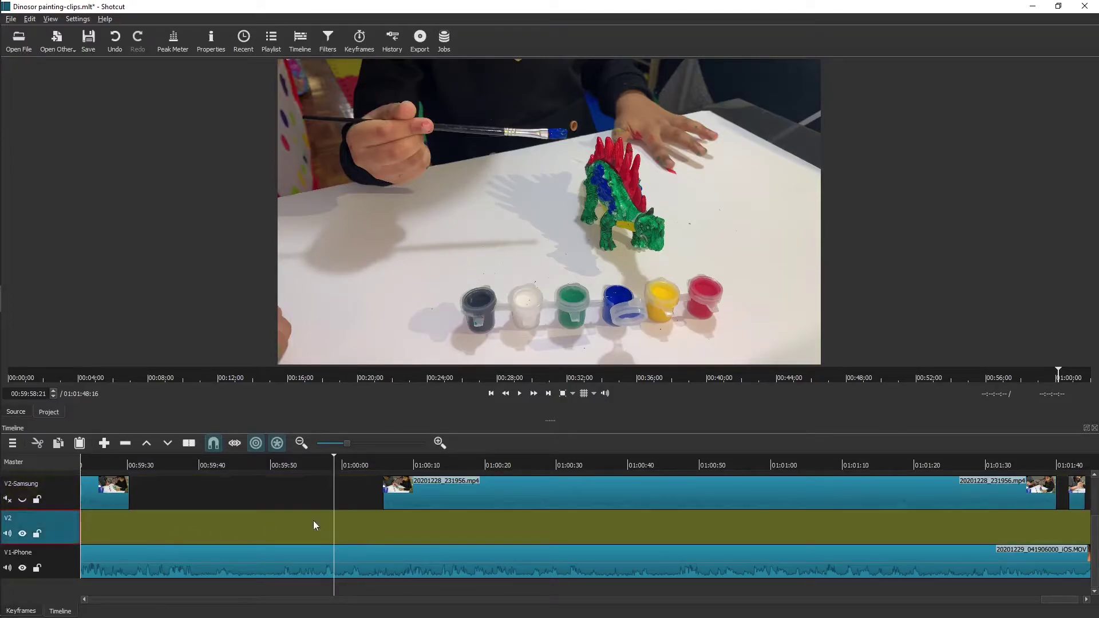
{"action": "double_click", "coordinate": [18, 517]}
{"action": "type", "text": "-marker"}
{"action": "key", "text": "Return"}
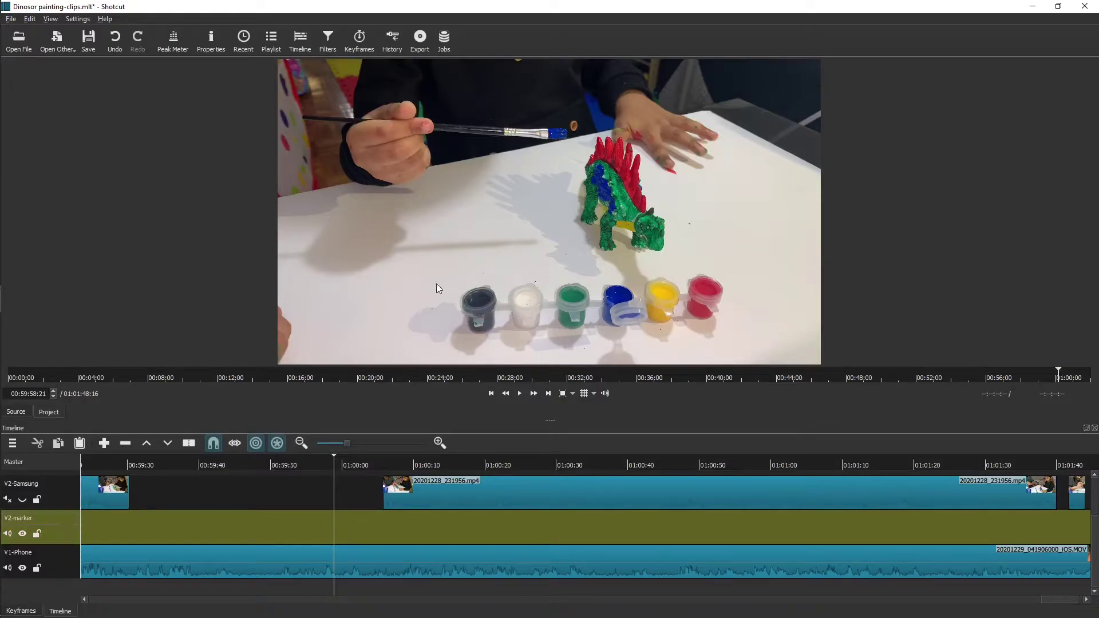
{"action": "left_click", "coordinate": [55, 41]}
{"action": "left_click", "coordinate": [80, 77]}
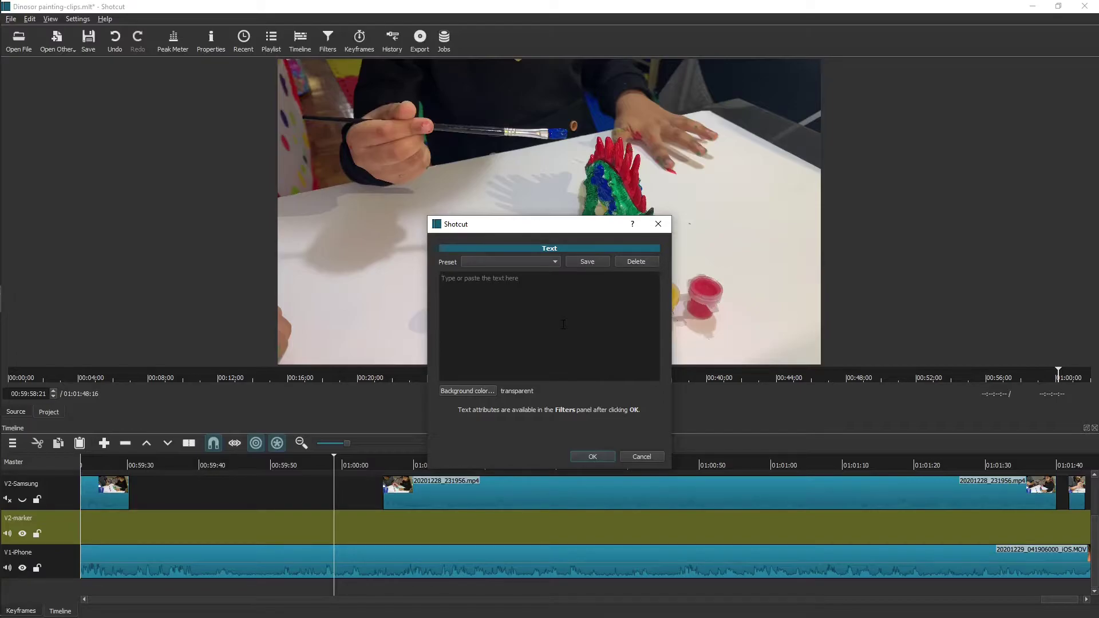
Enter 'iphone-red-mark-on-paper' as the text clip's content and confirm it.
{"action": "type", "text": "iphone-red-mark-on-paper"}
{"action": "left_click", "coordinate": [574, 460]}
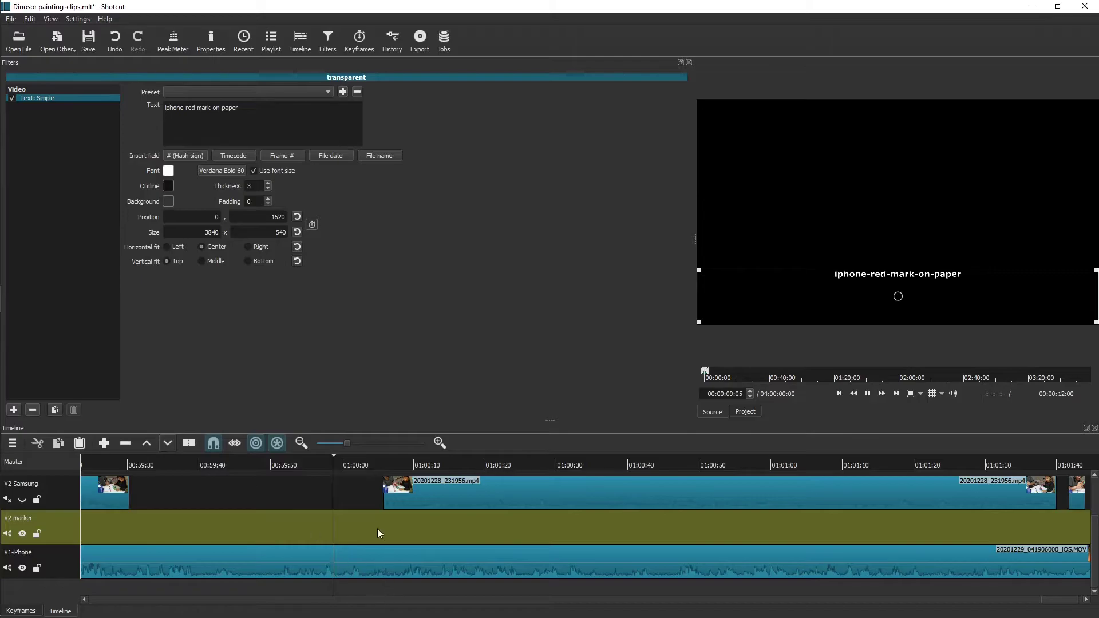
Place the text clip on V2-marker at the playhead and check its start.
{"action": "key", "text": "b"}
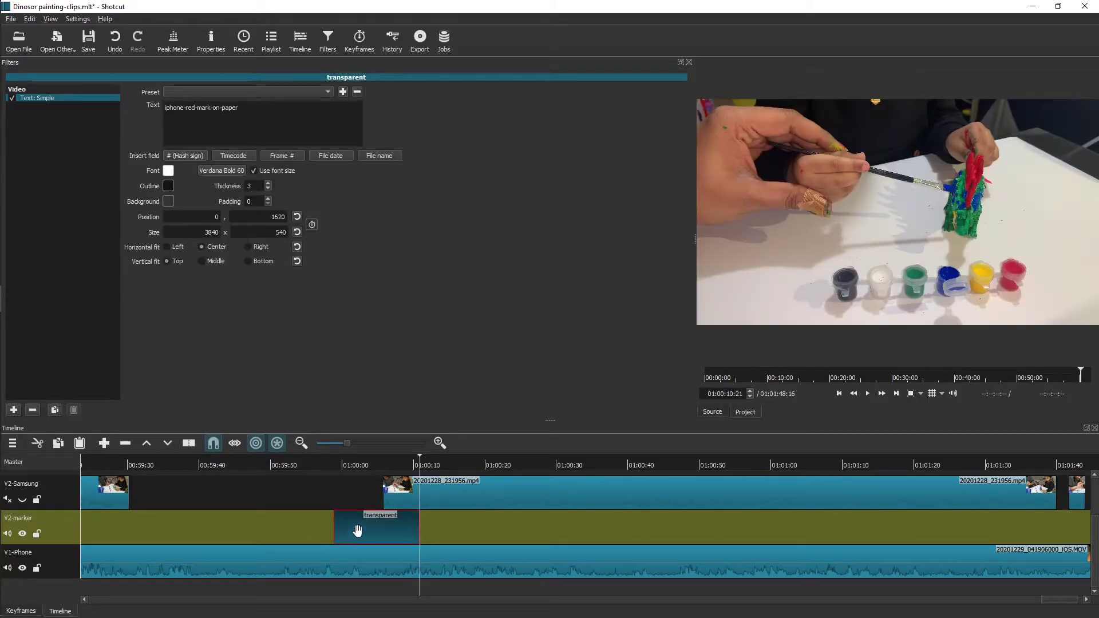
{"action": "key", "text": "Up"}
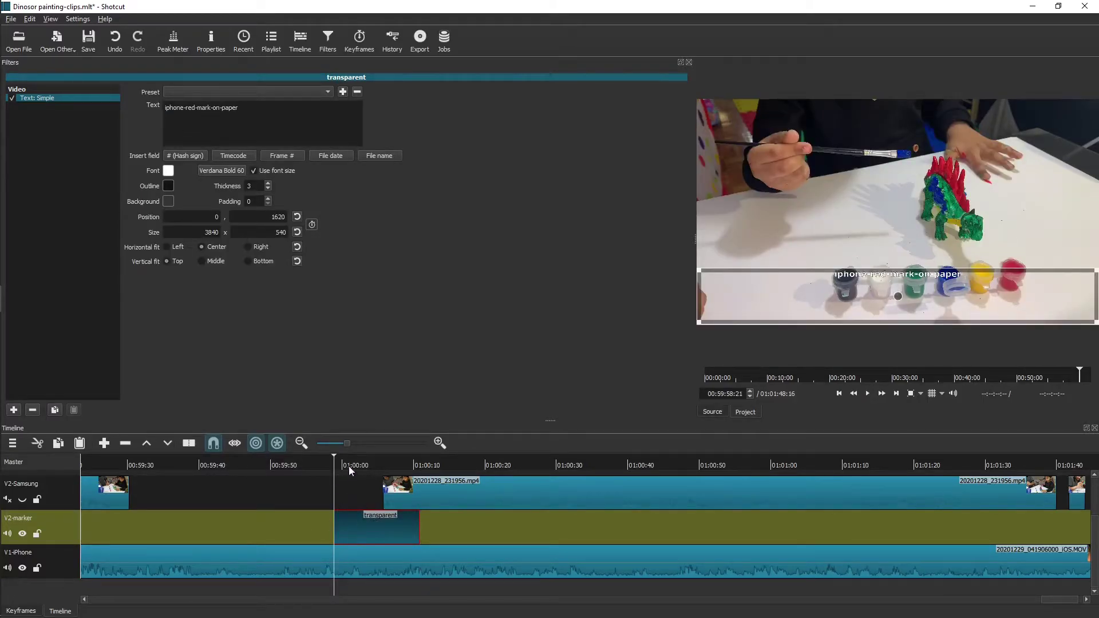
{"action": "left_click_drag", "start_coordinate": [349, 466], "coordinate": [364, 466]}
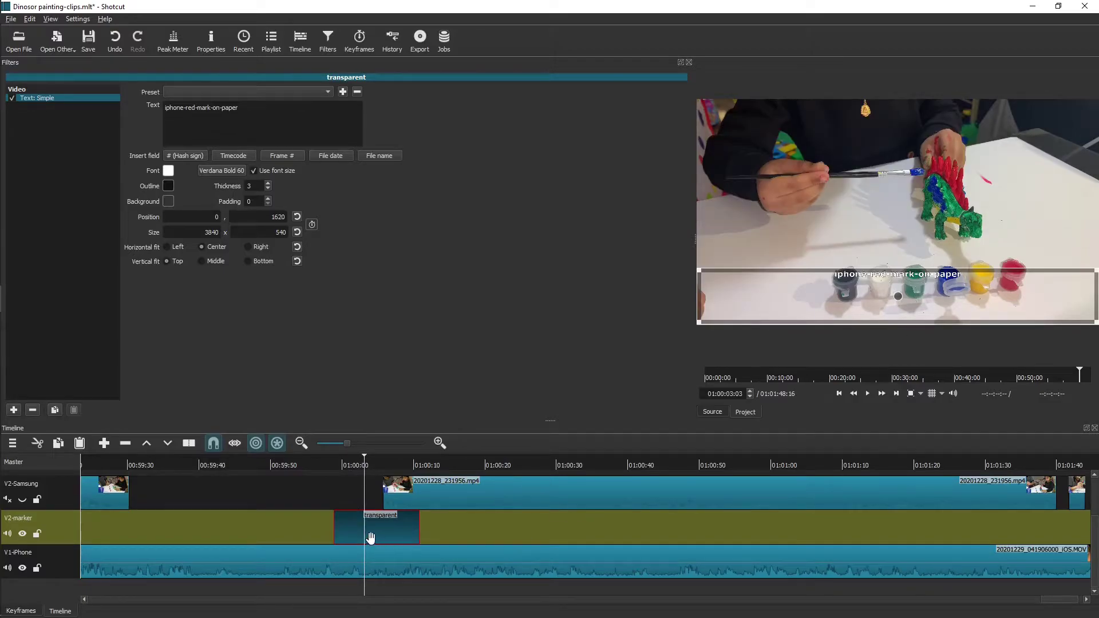
{"action": "left_click", "coordinate": [334, 466]}
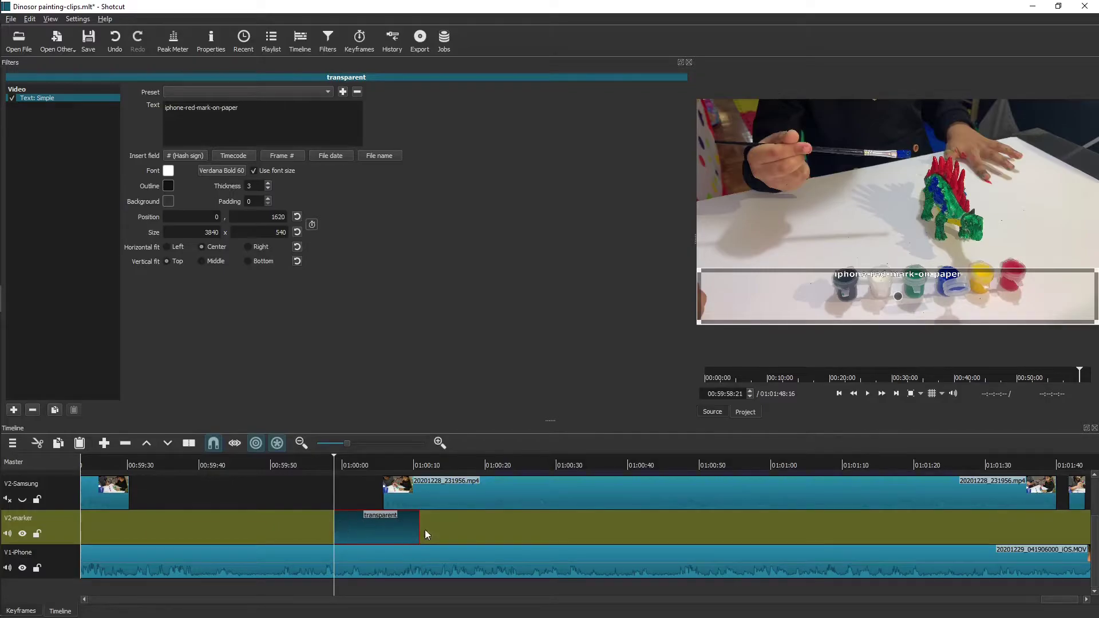
Scrub the footage between 01:00:35 and 01:00:54, then return to the marker clip's start.
{"action": "left_click_drag", "start_coordinate": [538, 461], "coordinate": [610, 463]}
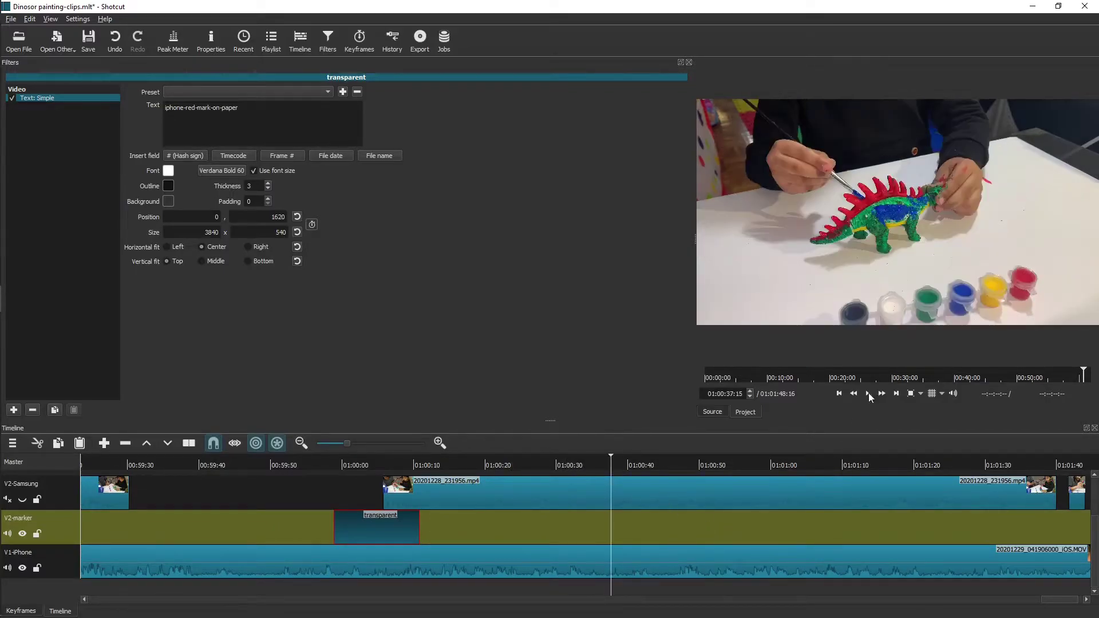
{"action": "left_click", "coordinate": [728, 463]}
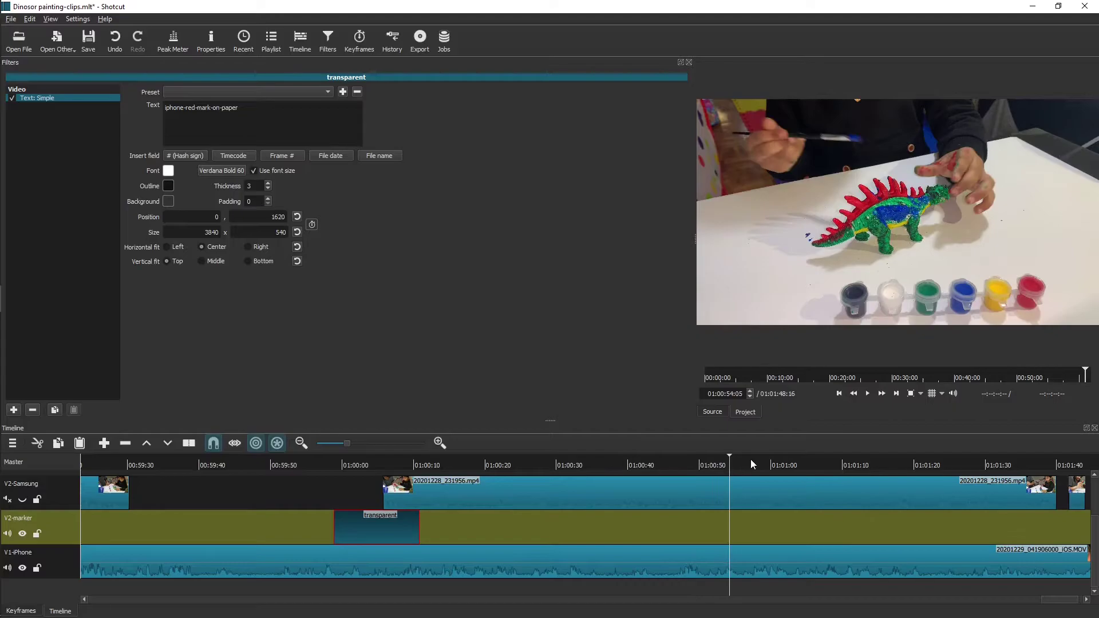
{"action": "left_click_drag", "start_coordinate": [750, 459], "coordinate": [593, 462]}
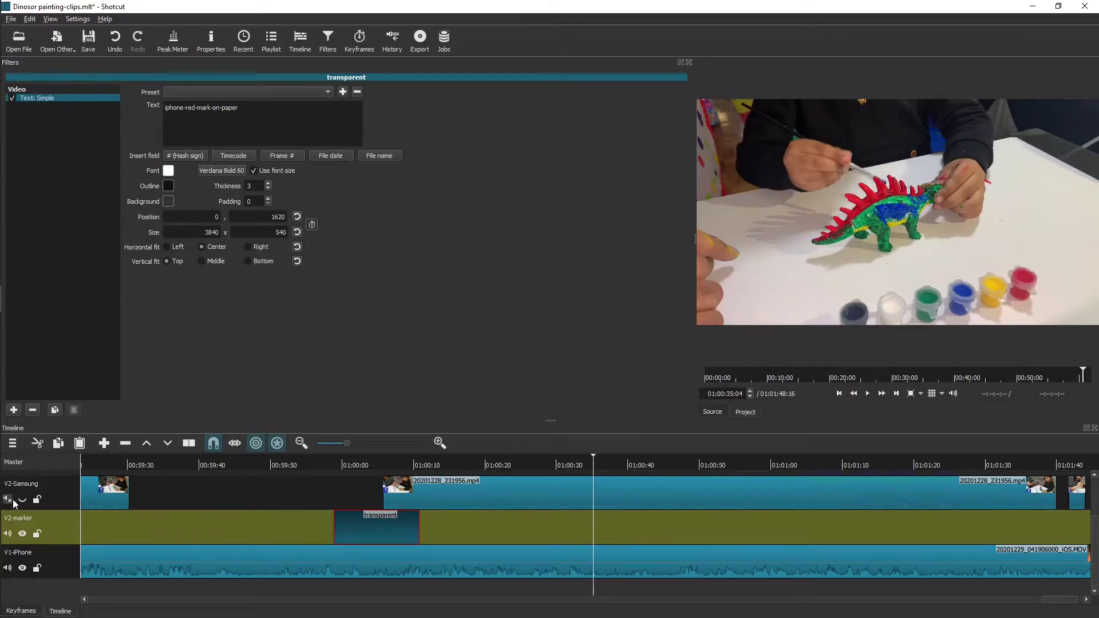
{"action": "mouse_move", "coordinate": [34, 504]}
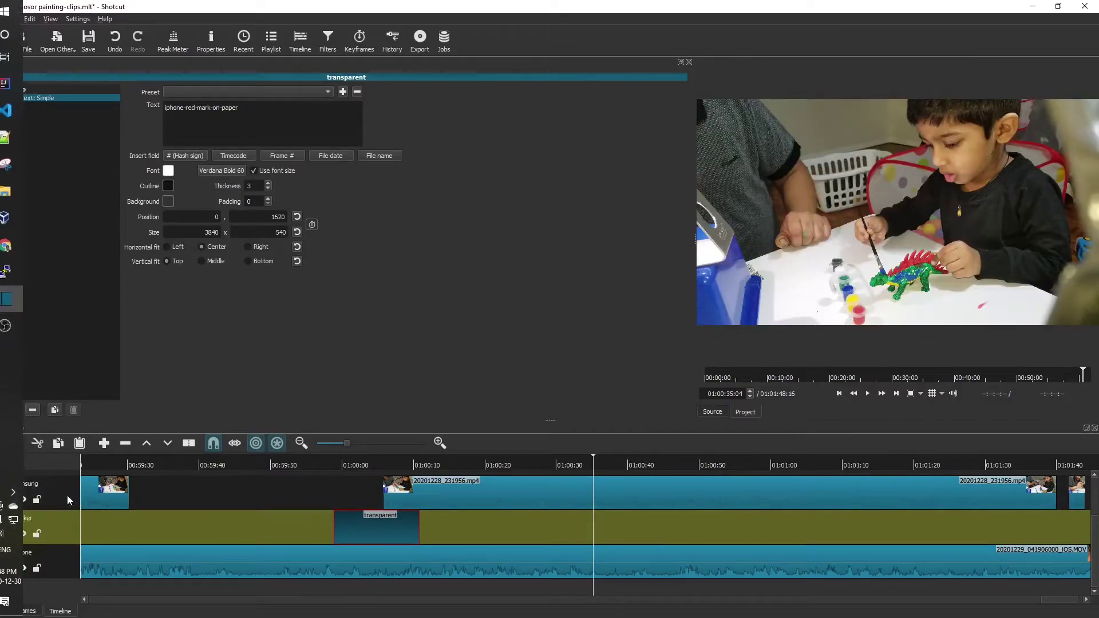
{"action": "left_click_drag", "start_coordinate": [593, 463], "coordinate": [644, 464]}
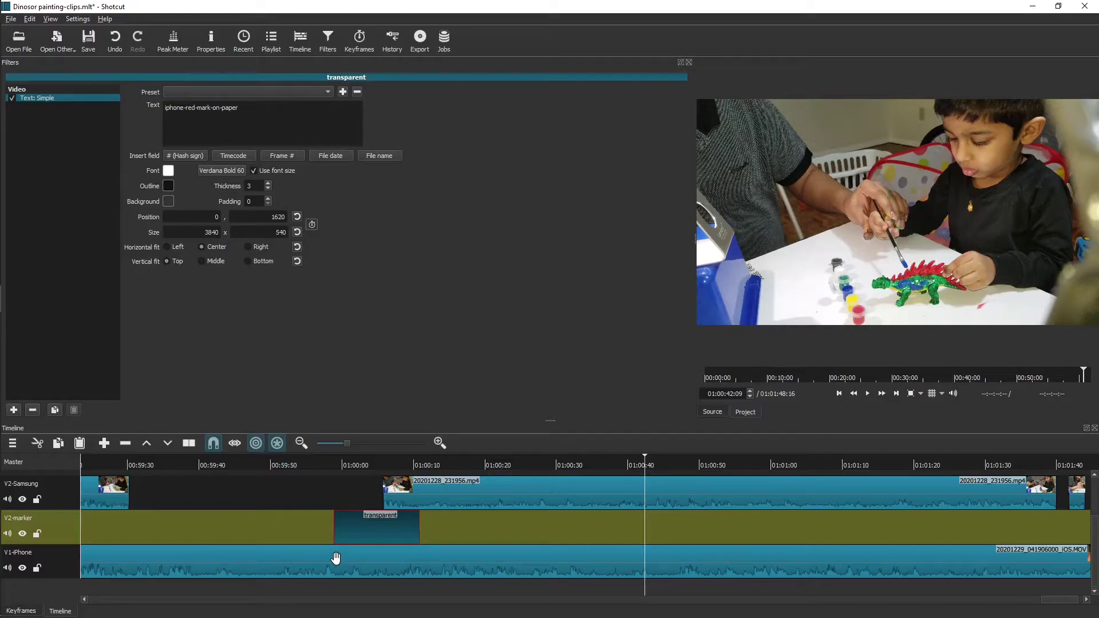
{"action": "left_click", "coordinate": [356, 540]}
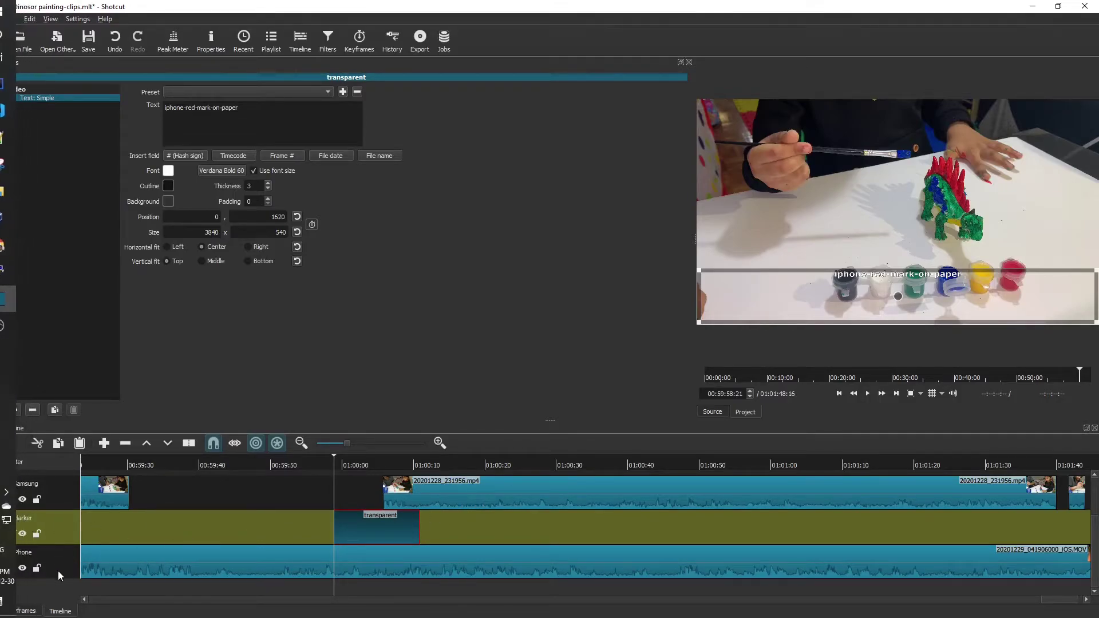
Hide and mute the V1-iPhone track, undoing an accidental Samsung clip move.
{"action": "left_click", "coordinate": [22, 568]}
{"action": "left_click", "coordinate": [7, 568]}
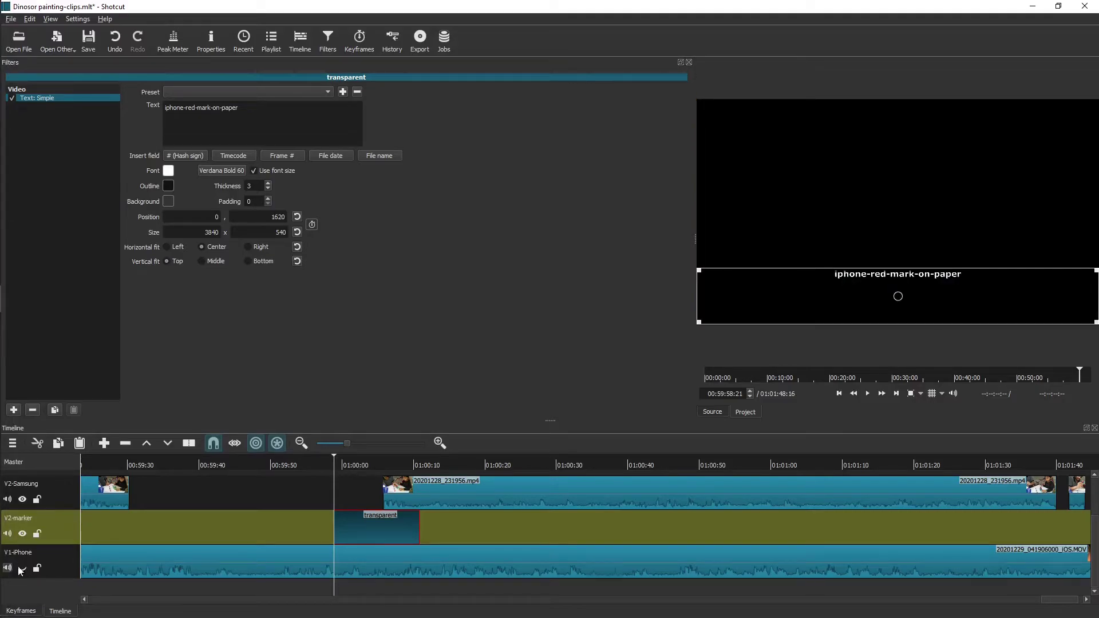
{"action": "left_click_drag", "start_coordinate": [562, 498], "coordinate": [450, 499]}
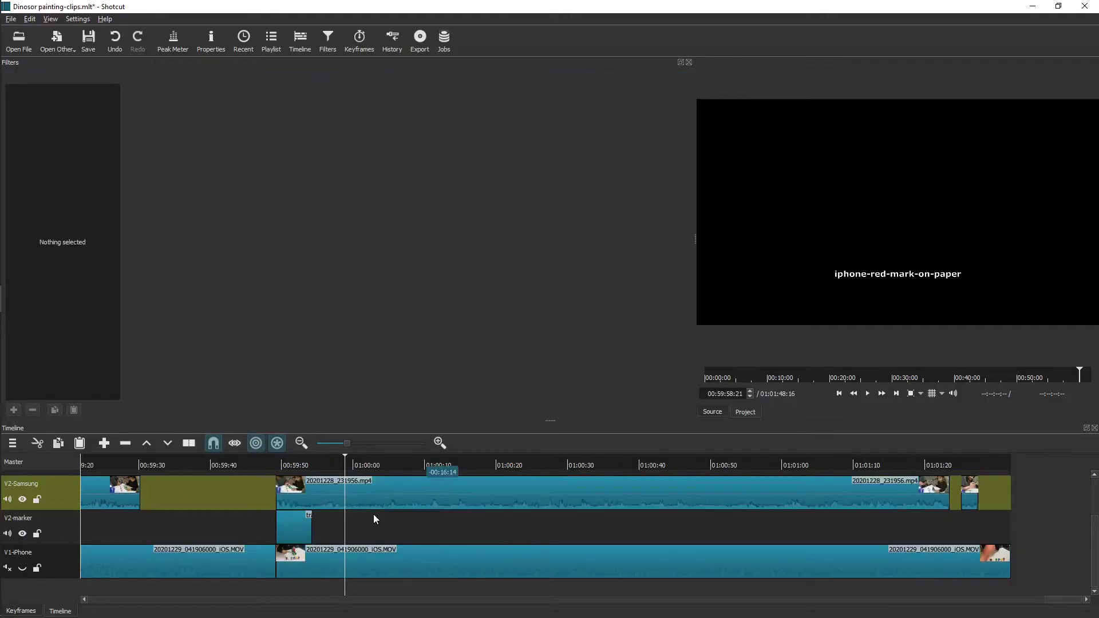
{"action": "key", "text": "ctrl+z"}
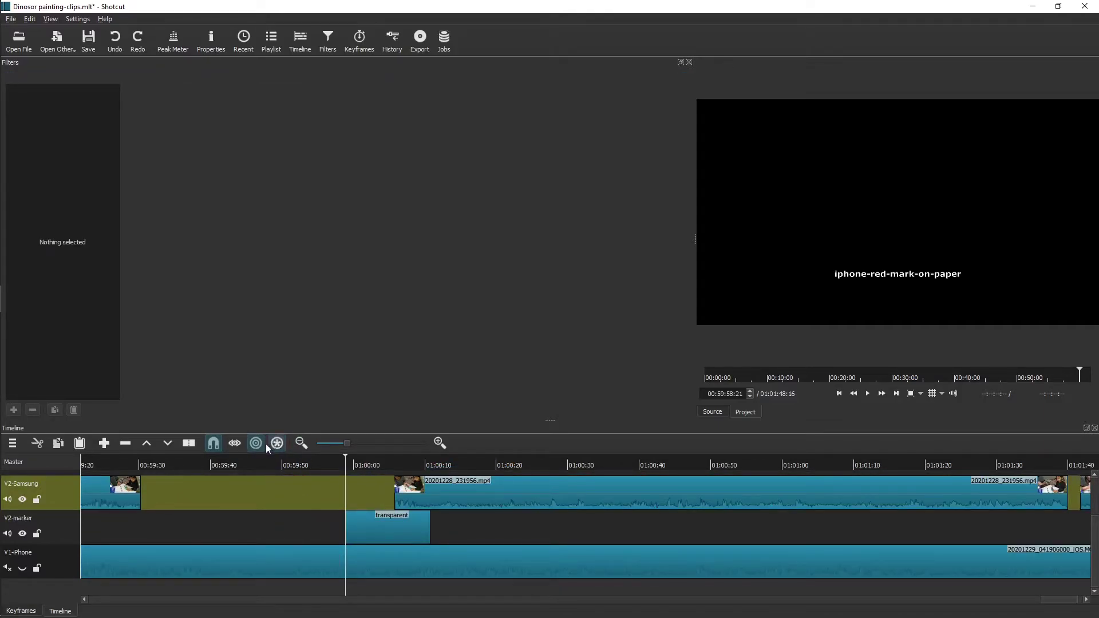
Lock V1-iPhone and V2-marker, then slide the Samsung clip slightly earlier.
{"action": "left_click", "coordinate": [38, 567]}
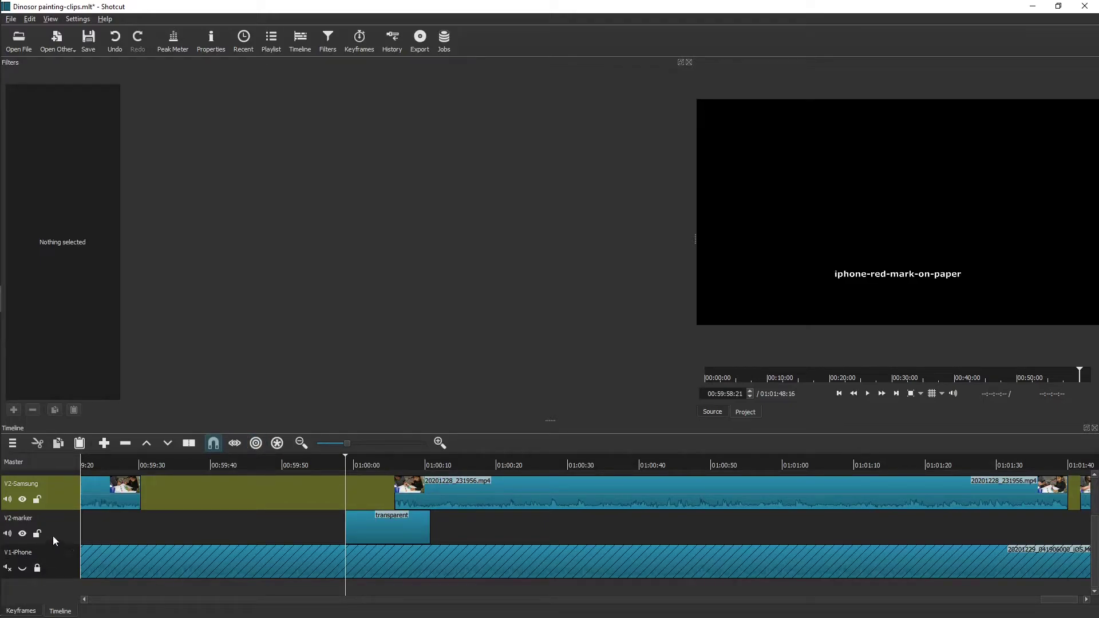
{"action": "left_click", "coordinate": [38, 534]}
{"action": "left_click_drag", "start_coordinate": [398, 491], "coordinate": [310, 491]}
{"action": "left_click_drag", "start_coordinate": [407, 462], "coordinate": [536, 463]}
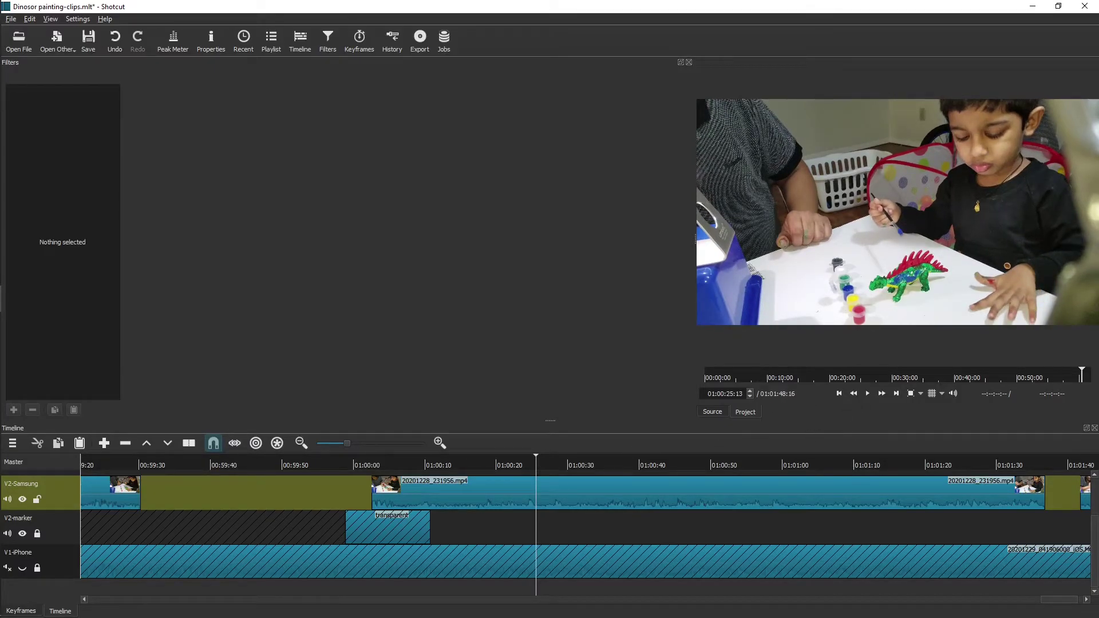
Step frame by frame to the red-mark frame at 01:00:25:17.
{"action": "left_click", "coordinate": [750, 392]}
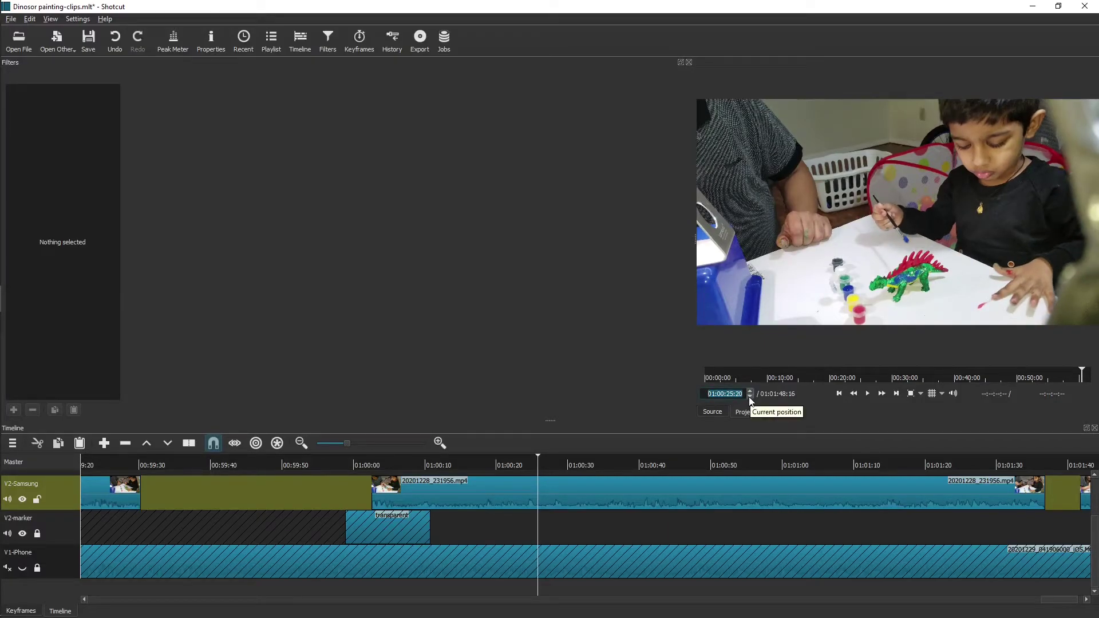
{"action": "left_click", "coordinate": [749, 397]}
{"action": "left_click", "coordinate": [749, 397]}
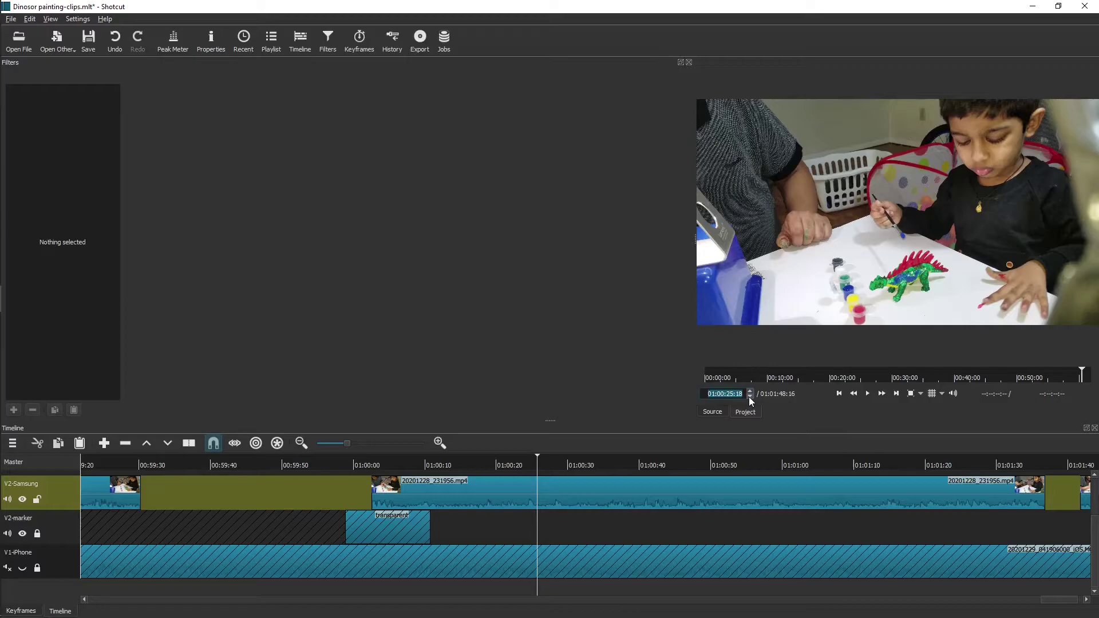
{"action": "left_click", "coordinate": [750, 397]}
{"action": "left_click", "coordinate": [749, 396]}
{"action": "left_click", "coordinate": [750, 397]}
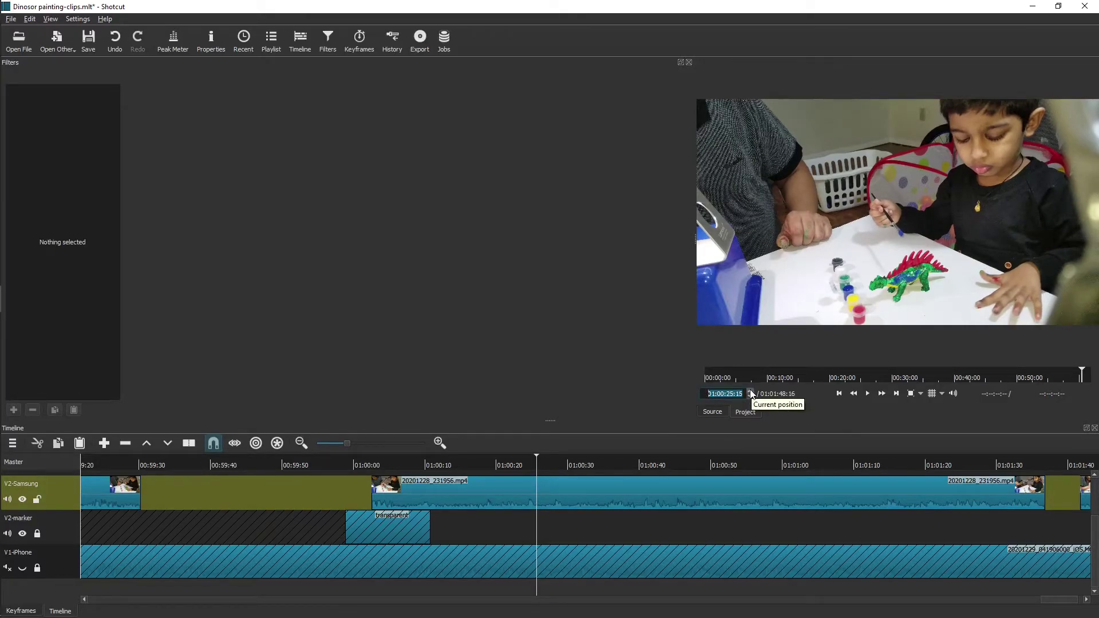
{"action": "left_click", "coordinate": [751, 392]}
{"action": "left_click", "coordinate": [751, 393]}
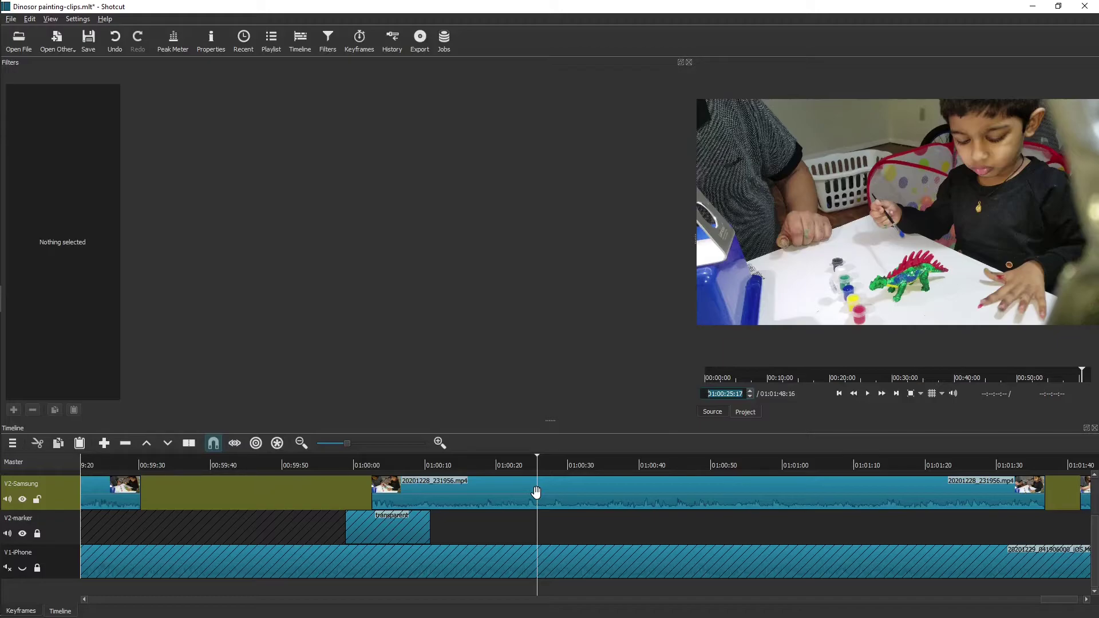
Drag the Samsung clip -00:25:19 earlier so the red mark meets the marker.
{"action": "left_click", "coordinate": [536, 492]}
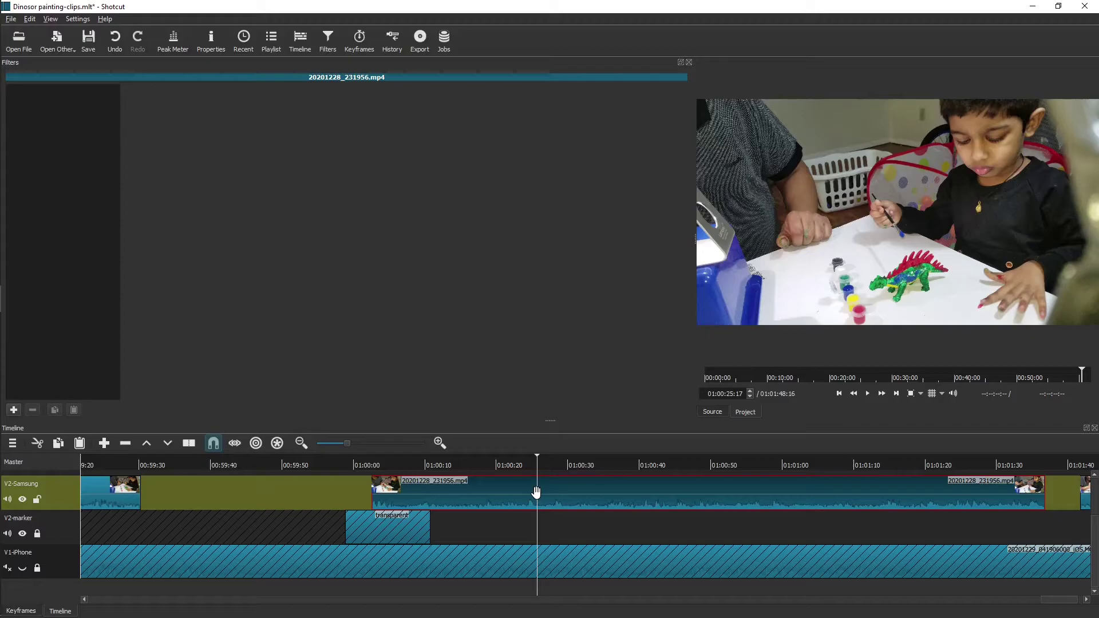
{"action": "left_click_drag", "start_coordinate": [535, 492], "coordinate": [345, 498]}
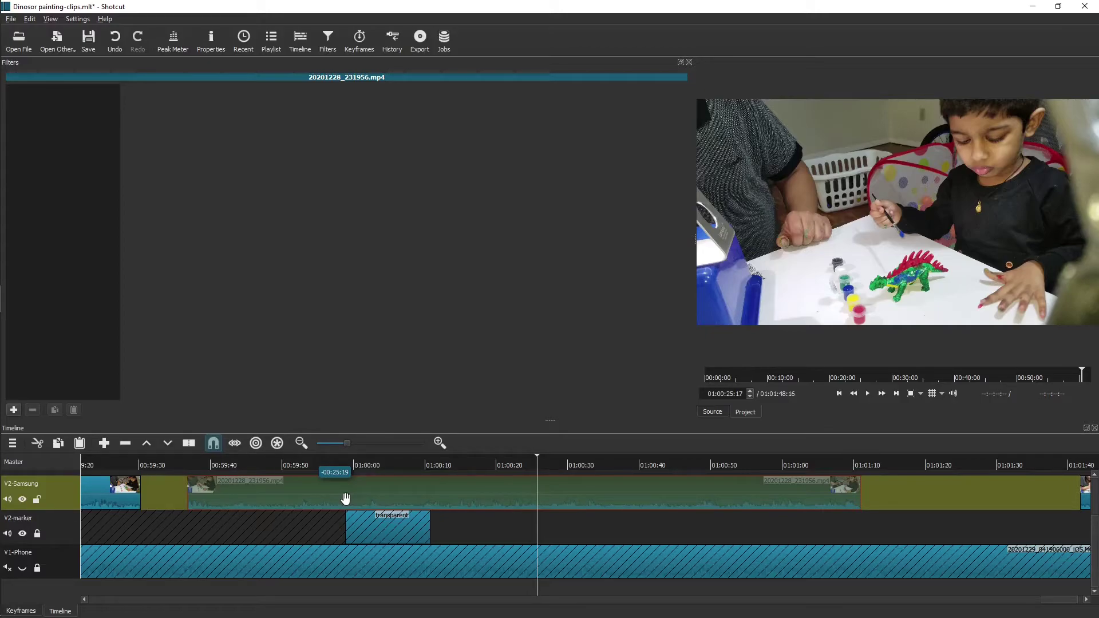
{"action": "left_click_drag", "start_coordinate": [345, 498], "coordinate": [345, 498]}
{"action": "left_click_drag", "start_coordinate": [345, 498], "coordinate": [345, 498]}
{"action": "left_click_drag", "start_coordinate": [346, 499], "coordinate": [346, 500]}
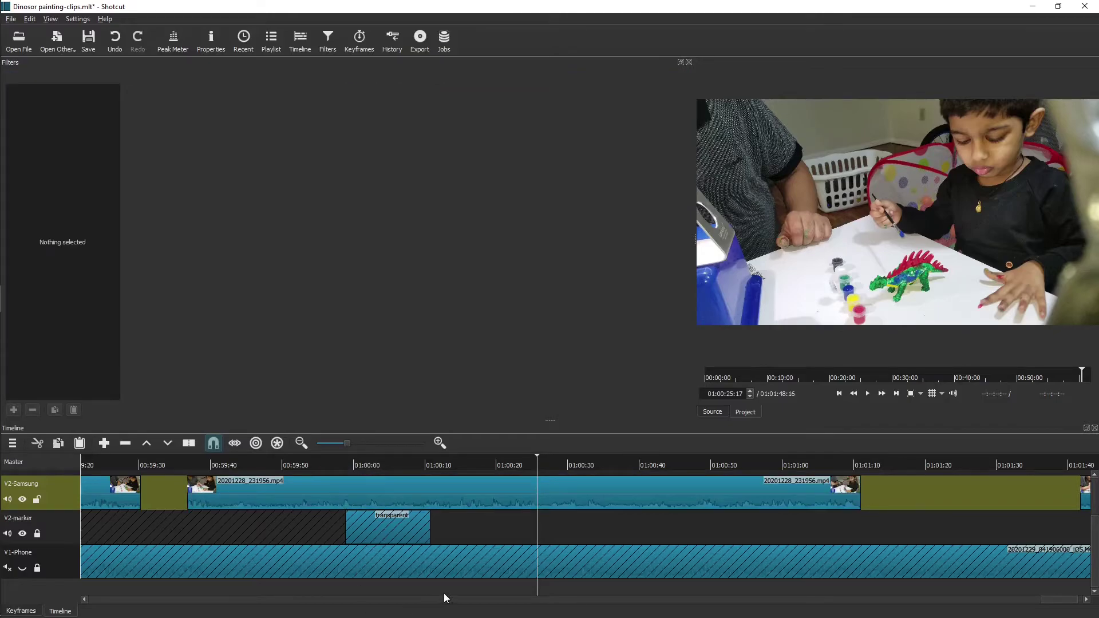
Restore track visibility, unmute and unlock V1-iPhone, with the playhead just before 01:00:00.
{"action": "left_click", "coordinate": [22, 499]}
{"action": "left_click", "coordinate": [22, 499]}
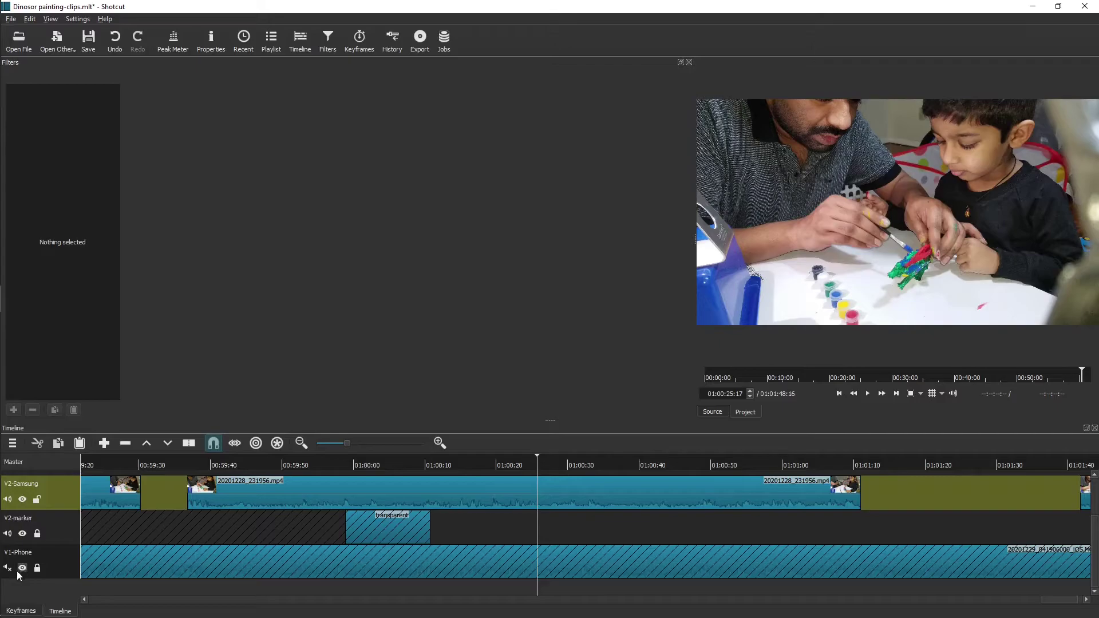
{"action": "left_click", "coordinate": [7, 568]}
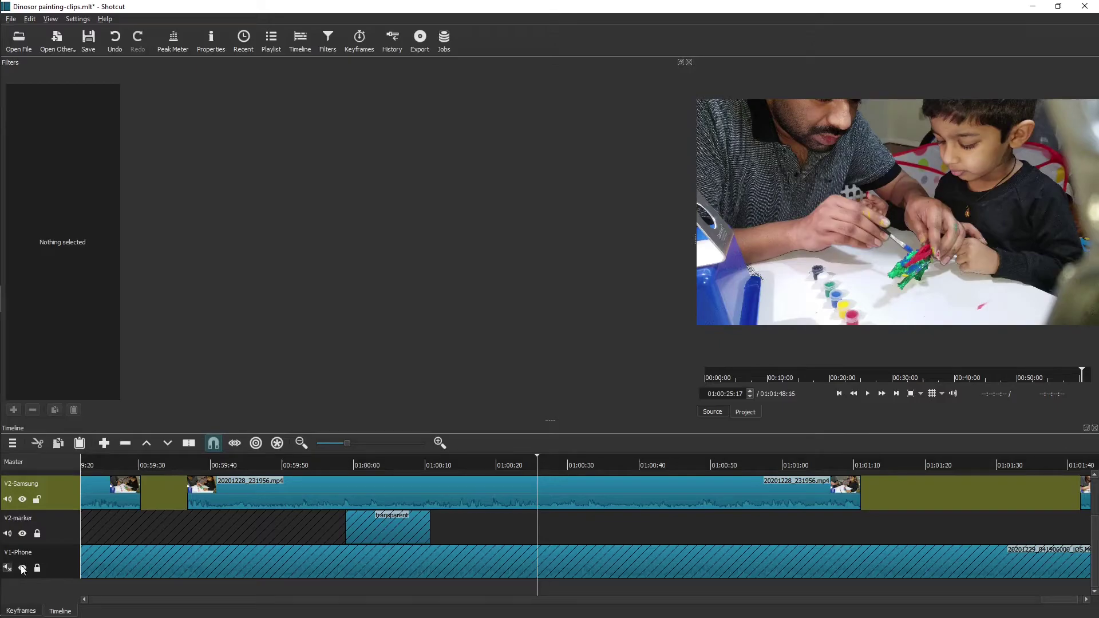
{"action": "left_click", "coordinate": [347, 457]}
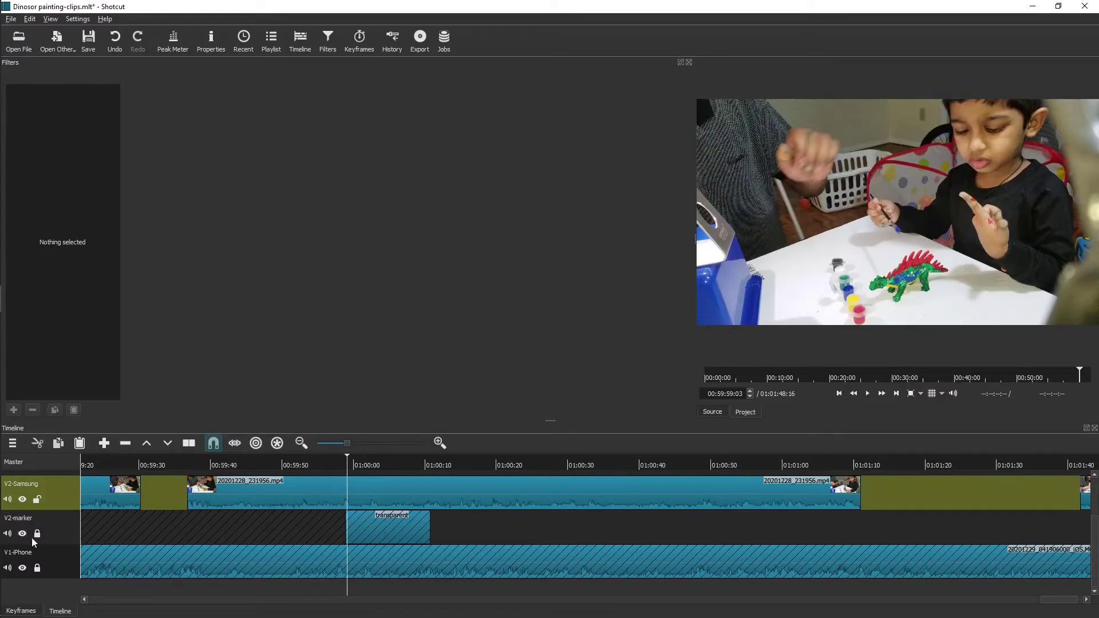
{"action": "left_click", "coordinate": [37, 569]}
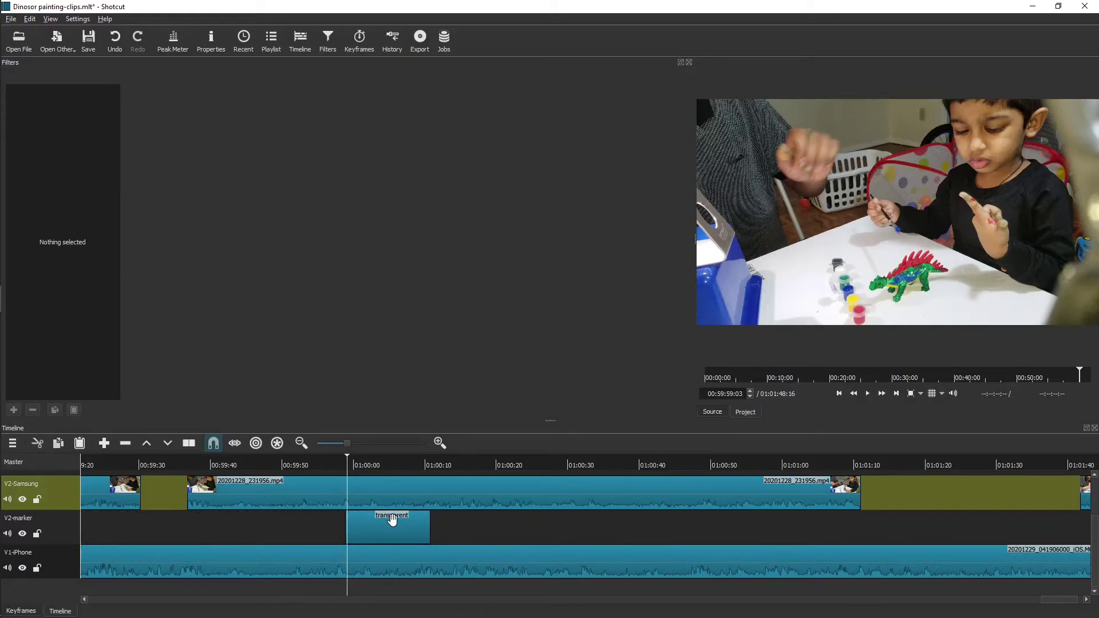
Select the transparent marker clip and zoom the timeline in around it.
{"action": "left_click", "coordinate": [375, 541]}
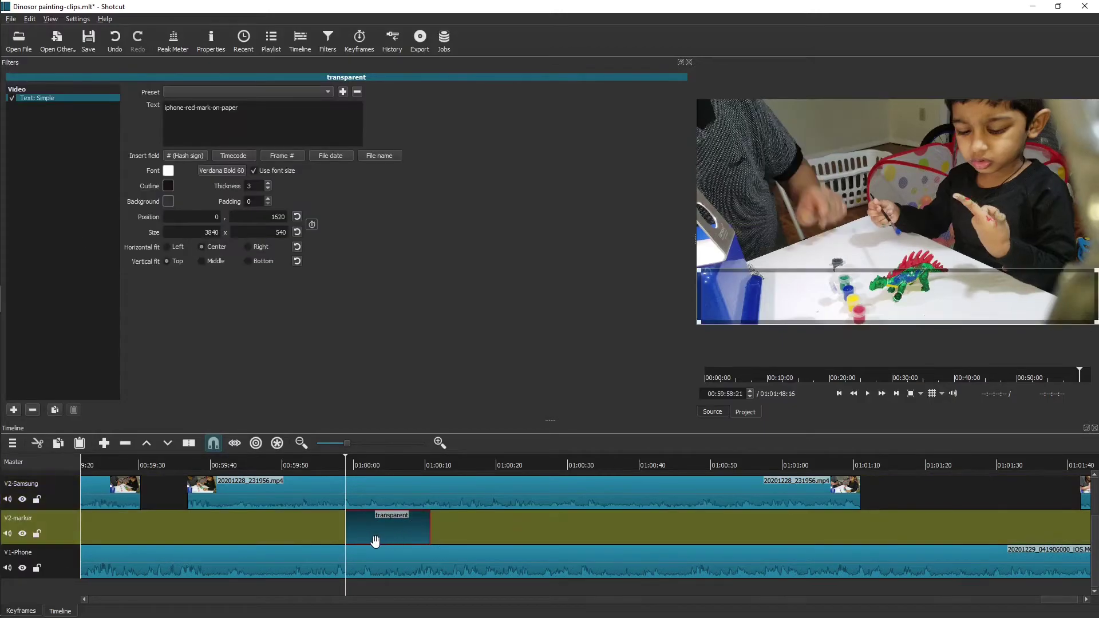
{"action": "left_click", "coordinate": [439, 442]}
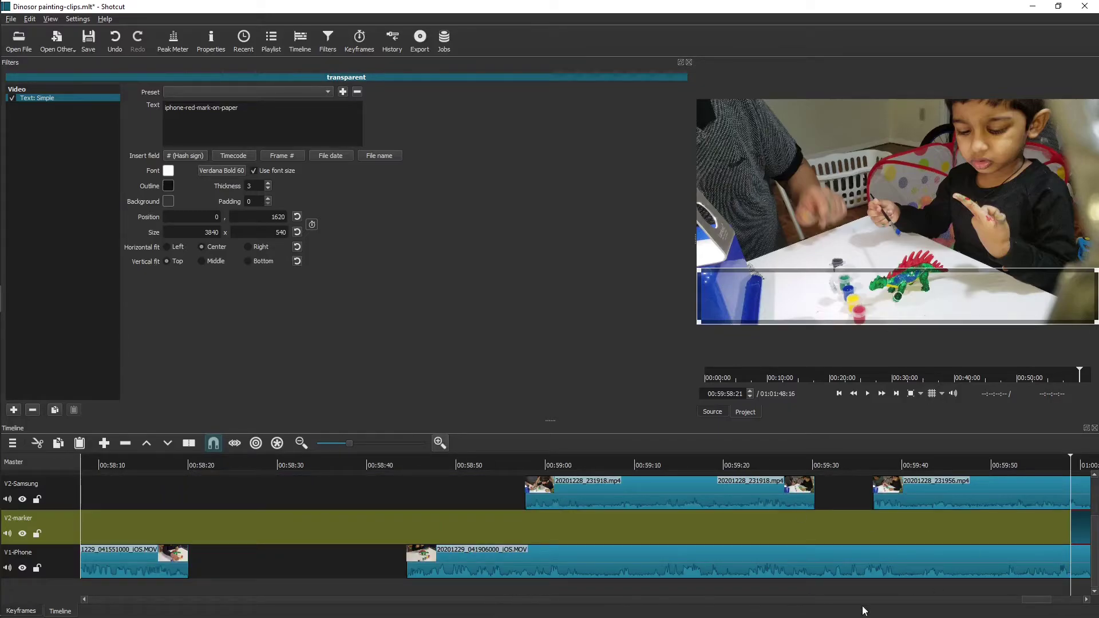
{"action": "key", "text": "equal"}
{"action": "scroll", "coordinate": [1046, 604], "scroll_direction": "right", "scroll_amount": 2}
{"action": "scroll", "coordinate": [1046, 604], "scroll_direction": "right", "scroll_amount": 3}
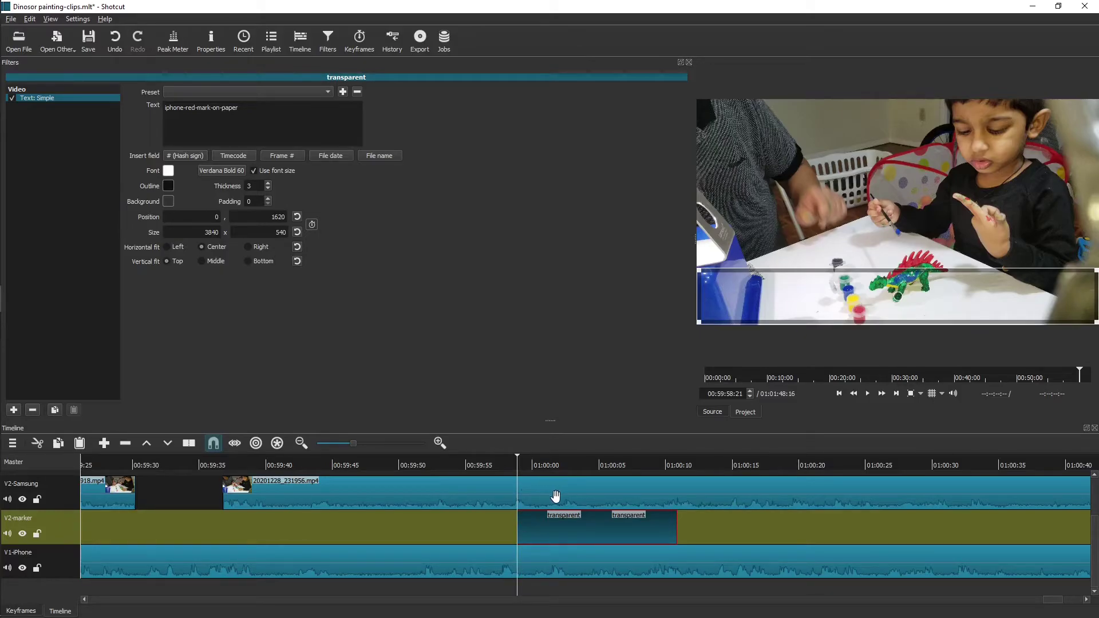
Nudge the Samsung clip about -00:01:02 earlier on V2-Samsung to sync both angles.
{"action": "left_click_drag", "start_coordinate": [555, 495], "coordinate": [535, 498]}
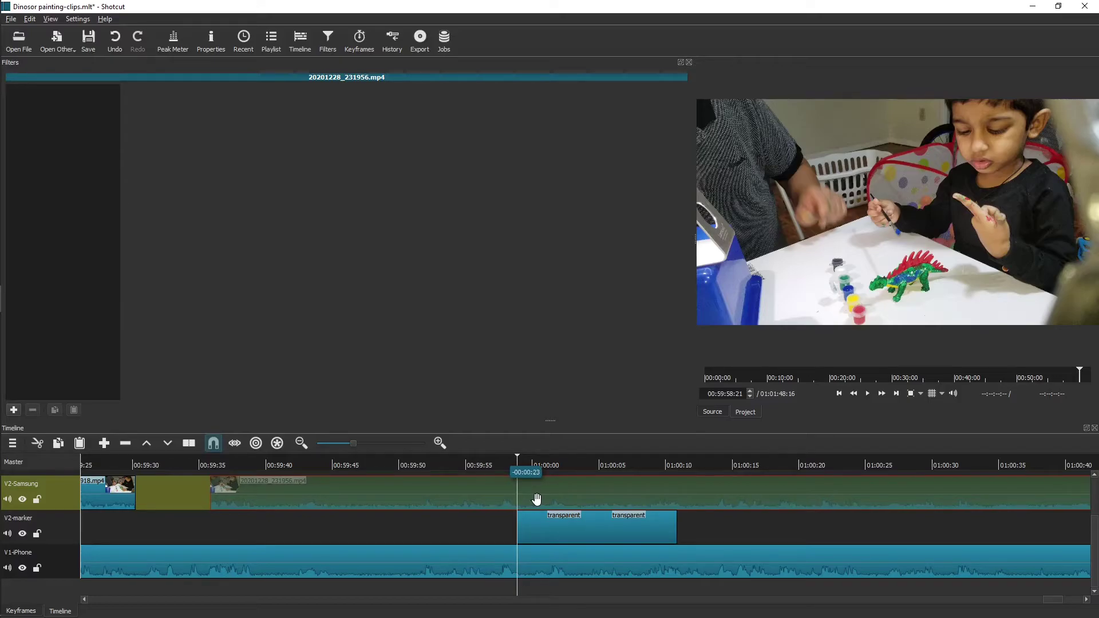
{"action": "left_click_drag", "start_coordinate": [535, 499], "coordinate": [533, 499]}
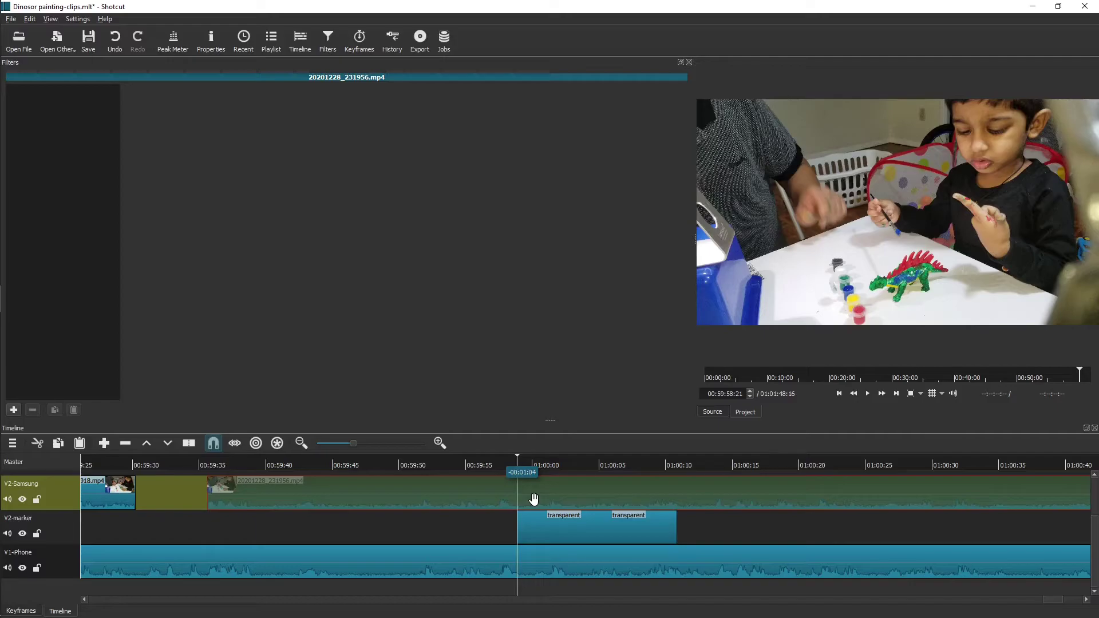
{"action": "left_click_drag", "start_coordinate": [534, 499], "coordinate": [540, 509]}
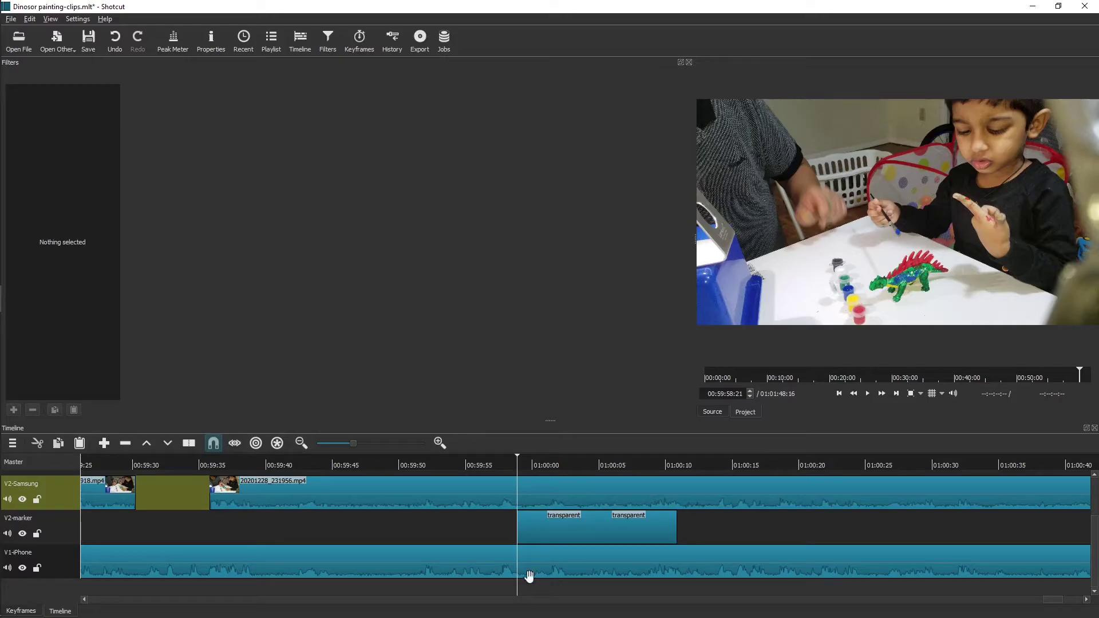
Remove the V2-marker track and enlarge the timeline panel.
{"action": "right_click", "coordinate": [87, 536]}
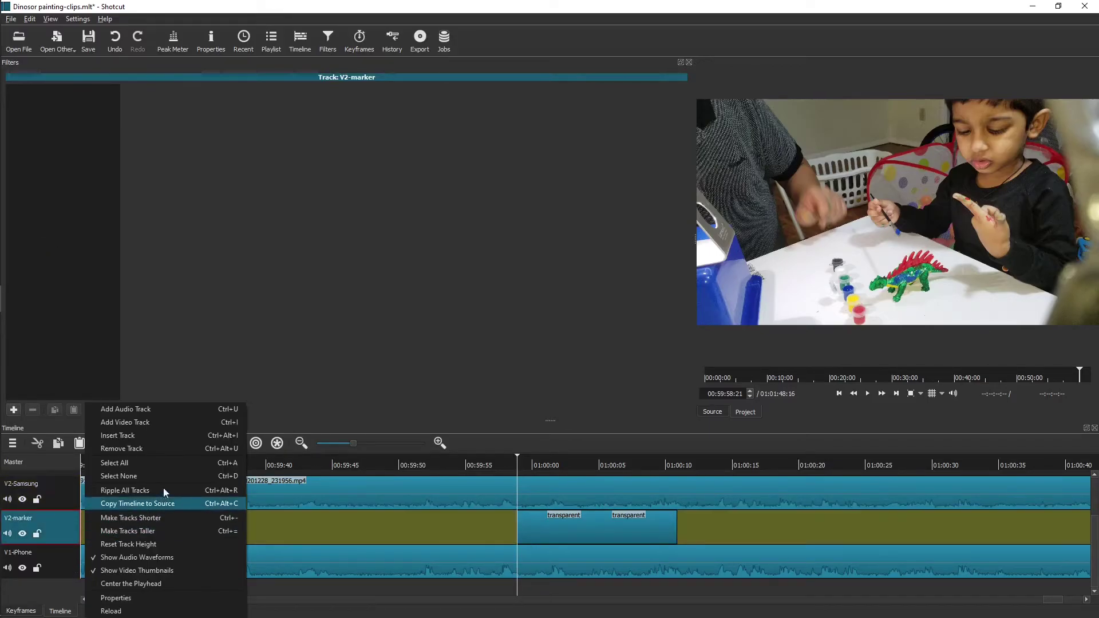
{"action": "left_click", "coordinate": [142, 448]}
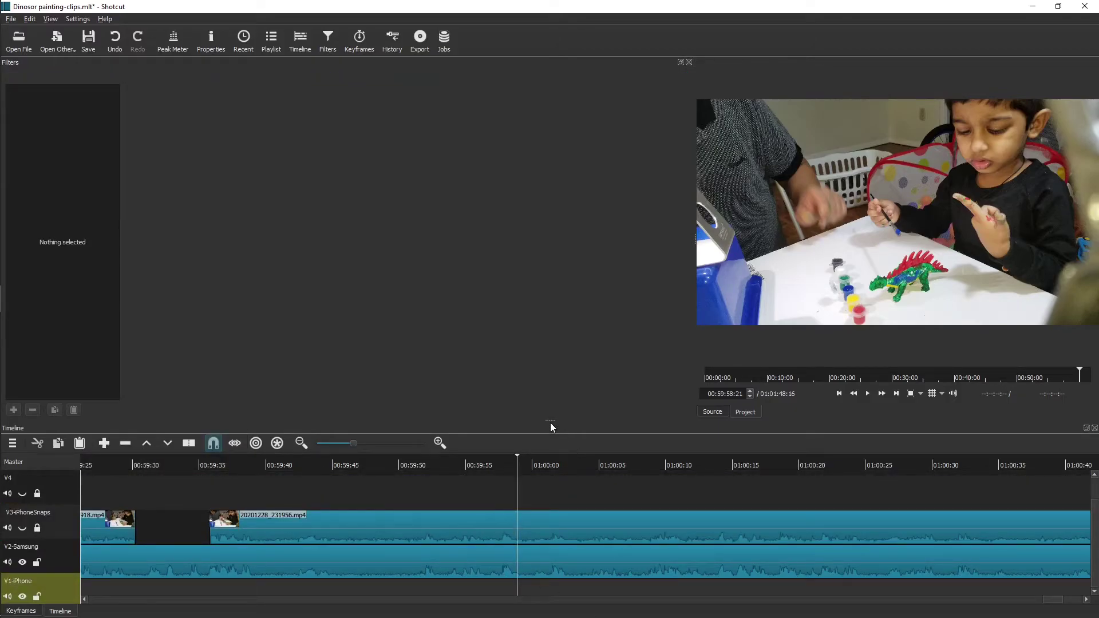
{"action": "left_click_drag", "start_coordinate": [550, 422], "coordinate": [550, 337]}
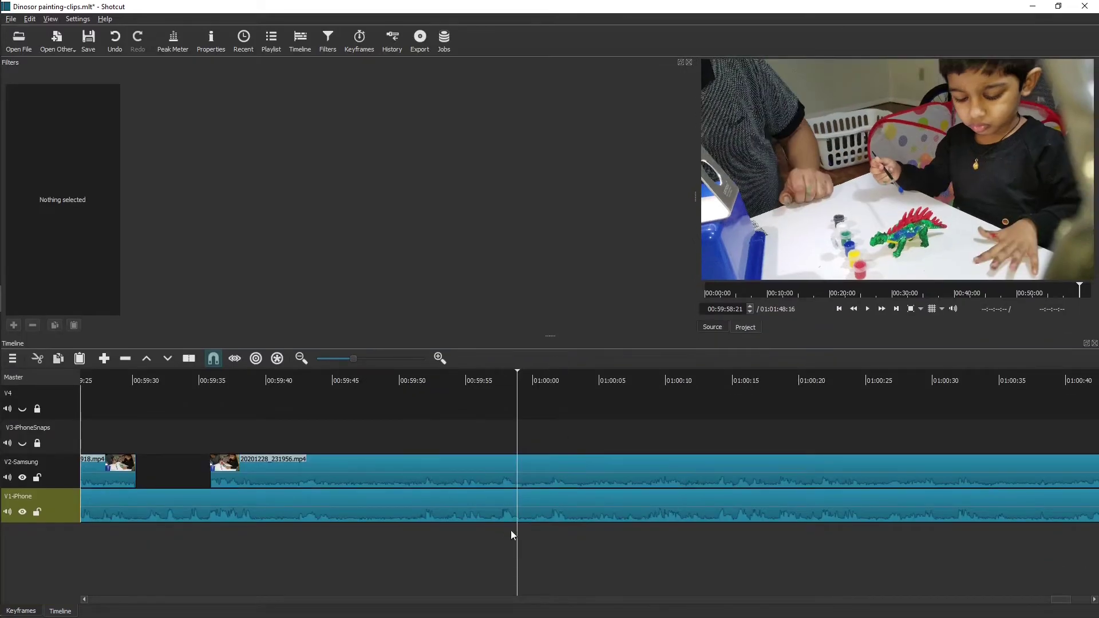
Review the sync point after 01:00:00, raise preview volume to about -33 dB, and play.
{"action": "left_click", "coordinate": [556, 378]}
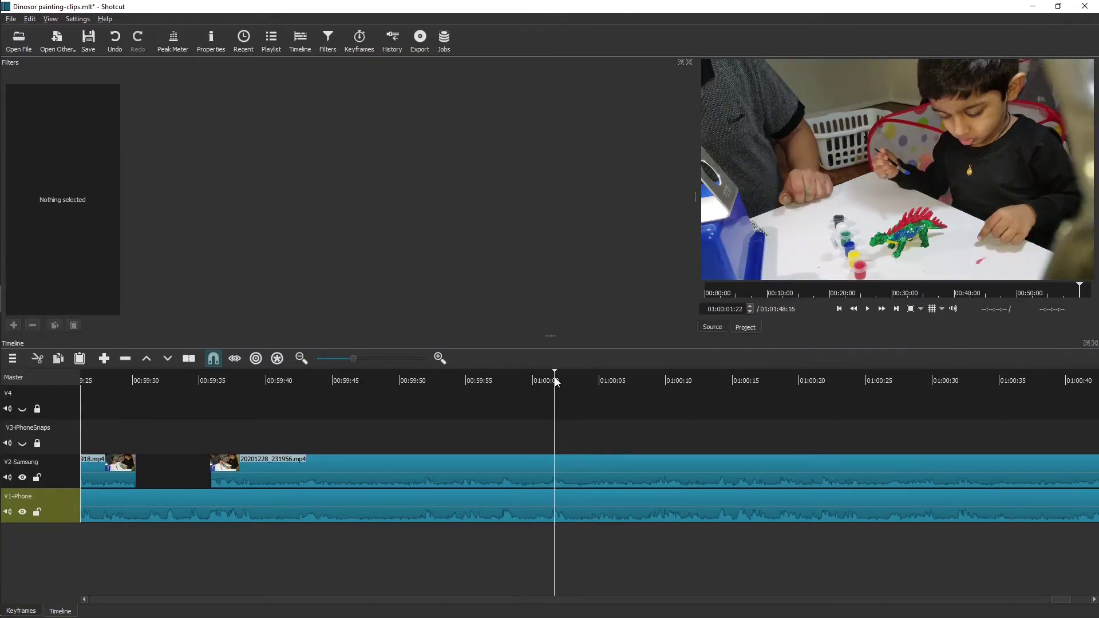
{"action": "left_click", "coordinate": [543, 381]}
{"action": "mouse_move", "coordinate": [496, 388]}
{"action": "left_mouse_down"}
{"action": "mouse_move", "coordinate": [476, 391]}
{"action": "mouse_move", "coordinate": [503, 390]}
{"action": "left_mouse_up"}
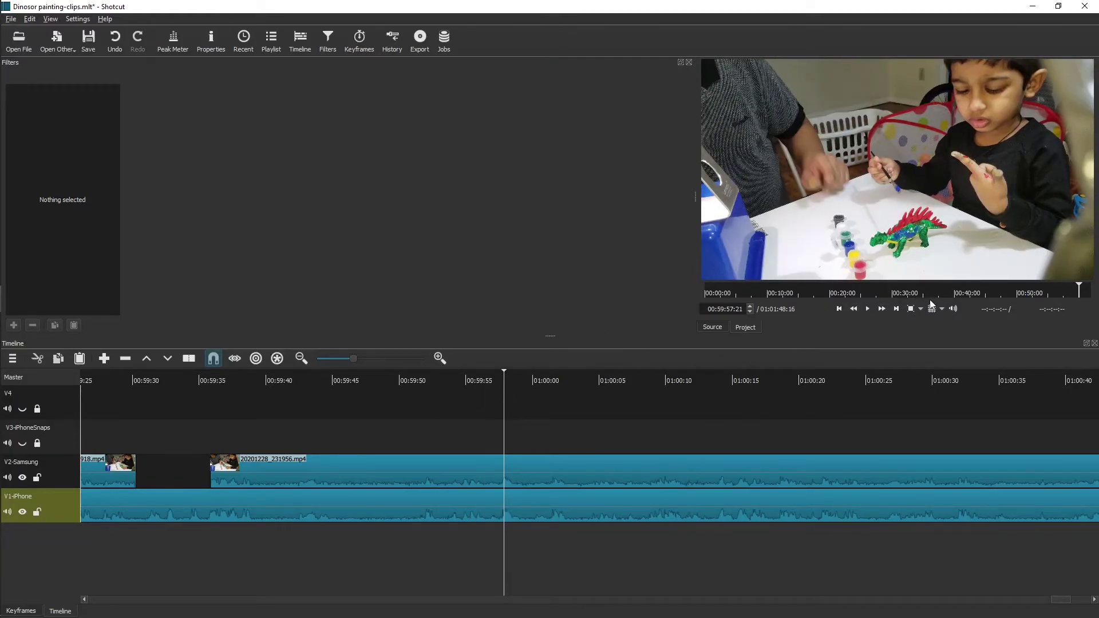
{"action": "mouse_move", "coordinate": [958, 310]}
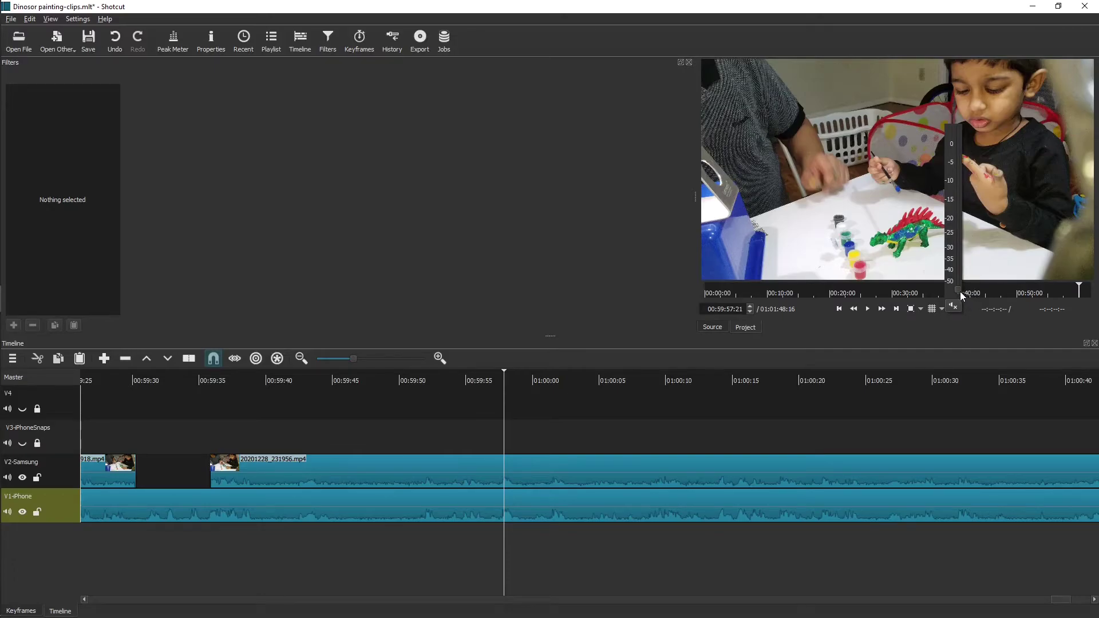
{"action": "left_click_drag", "start_coordinate": [960, 291], "coordinate": [956, 253]}
{"action": "left_click", "coordinate": [867, 309]}
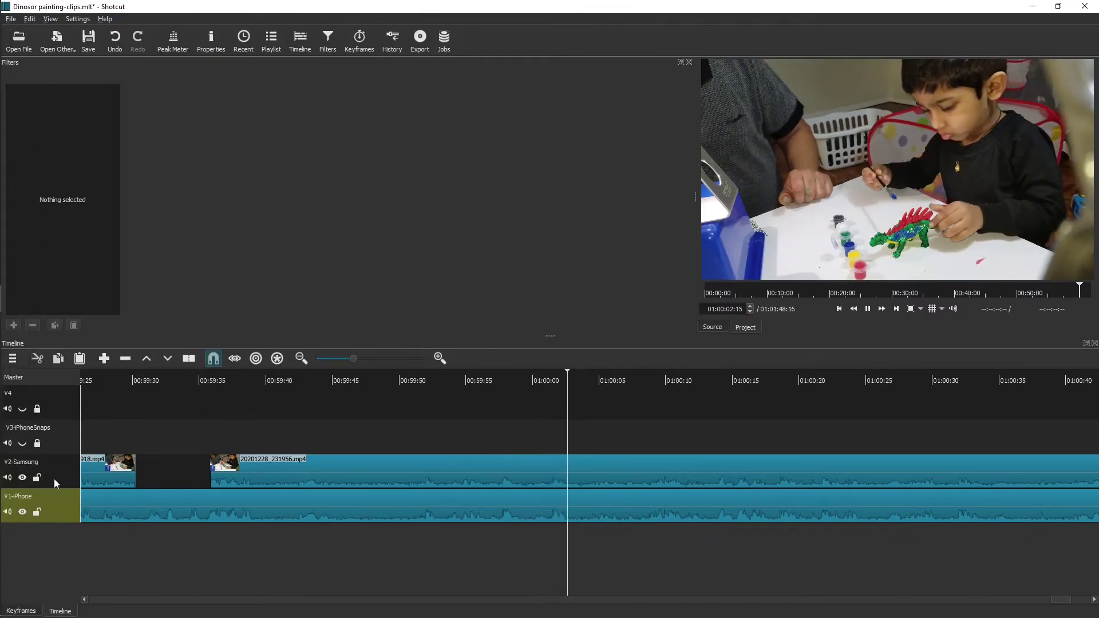
Toggle the V2-Samsung track's visibility during playback to compare the Samsung and iPhone angles.
{"action": "left_click", "coordinate": [22, 477]}
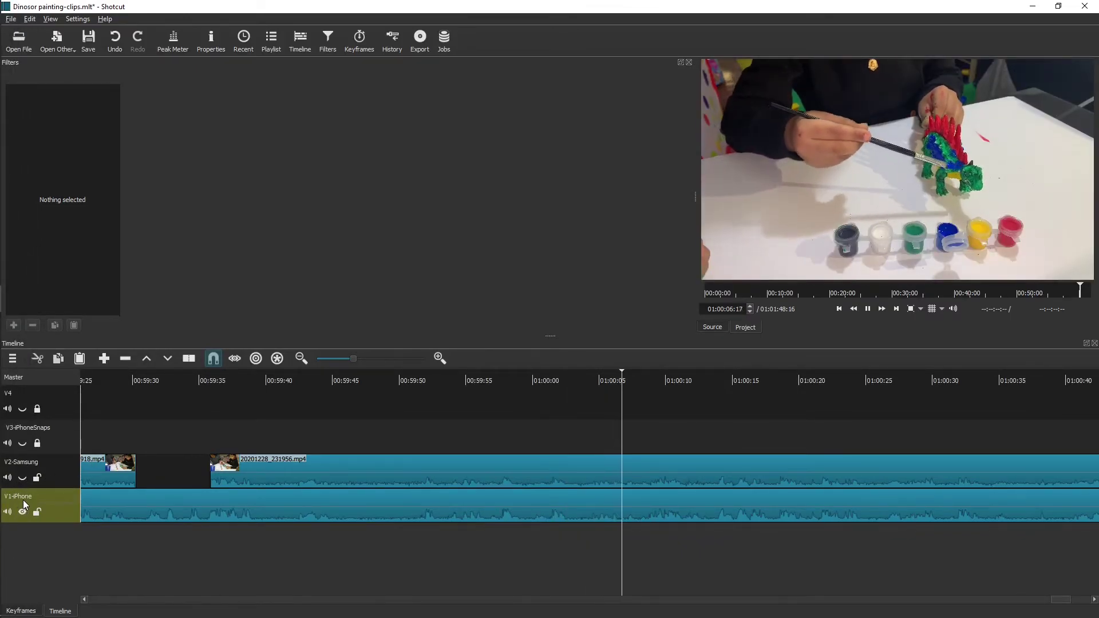
{"action": "left_click", "coordinate": [21, 479]}
{"action": "left_click", "coordinate": [22, 511]}
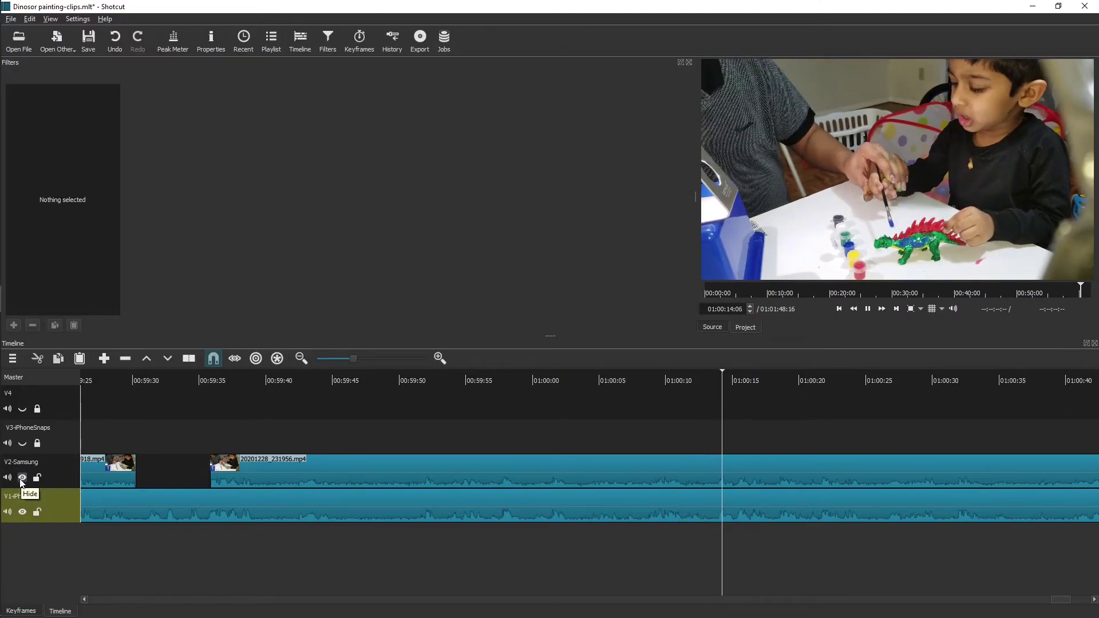
{"action": "left_click", "coordinate": [22, 478]}
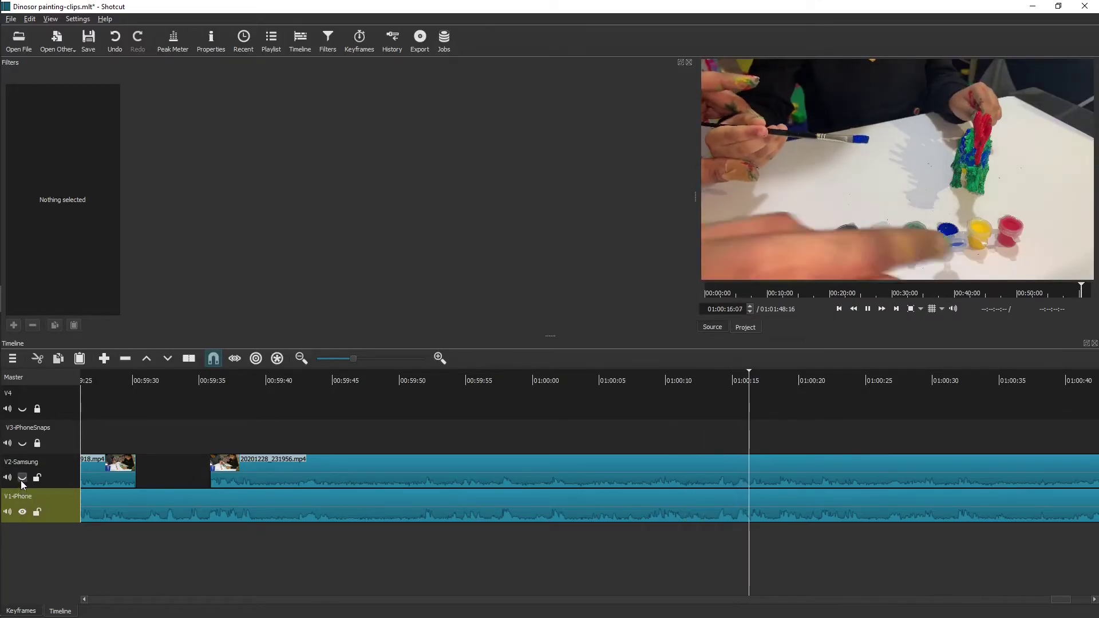
{"action": "left_click", "coordinate": [22, 478]}
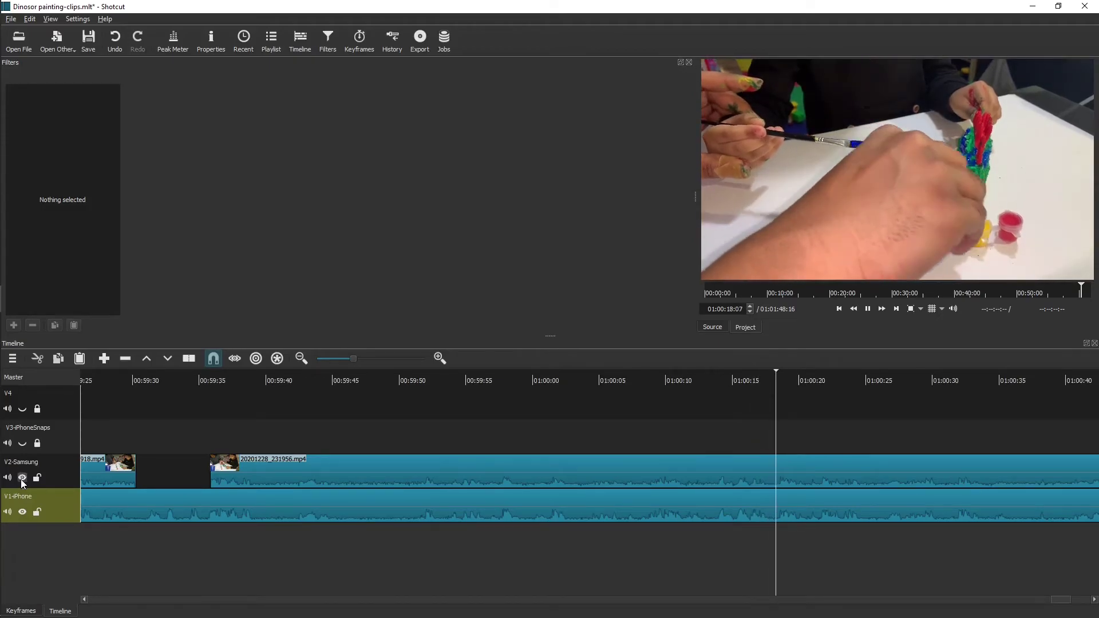
Pause playback, lower the preview volume to about -42 dB, and move the playhead to 01:01:08.
{"action": "key", "text": "space"}
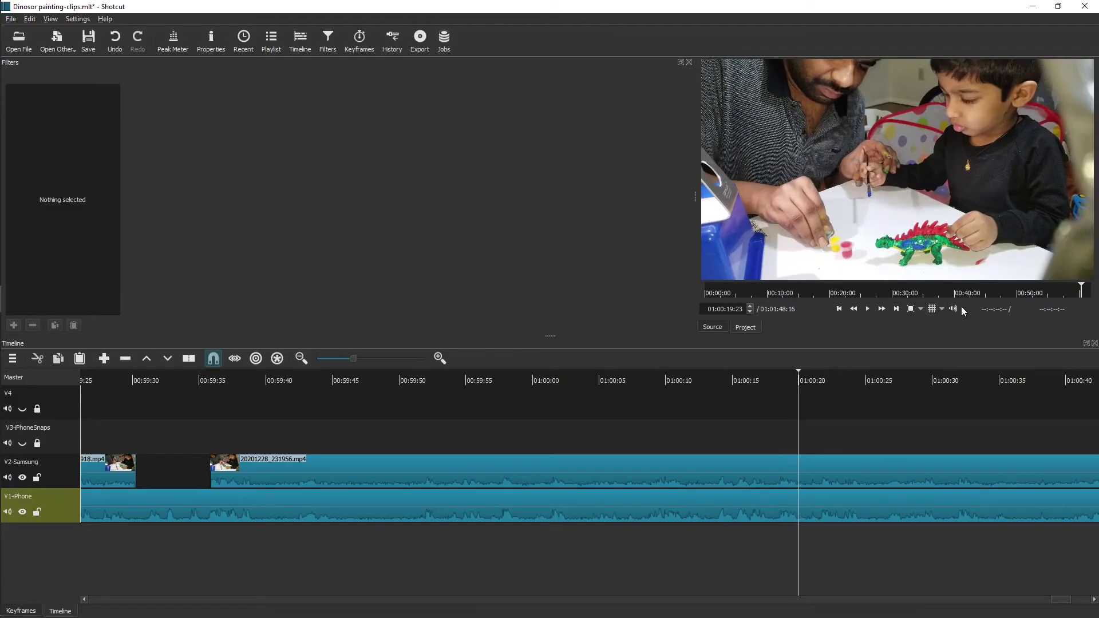
{"action": "left_click", "coordinate": [955, 310]}
{"action": "left_click_drag", "start_coordinate": [957, 253], "coordinate": [956, 271]}
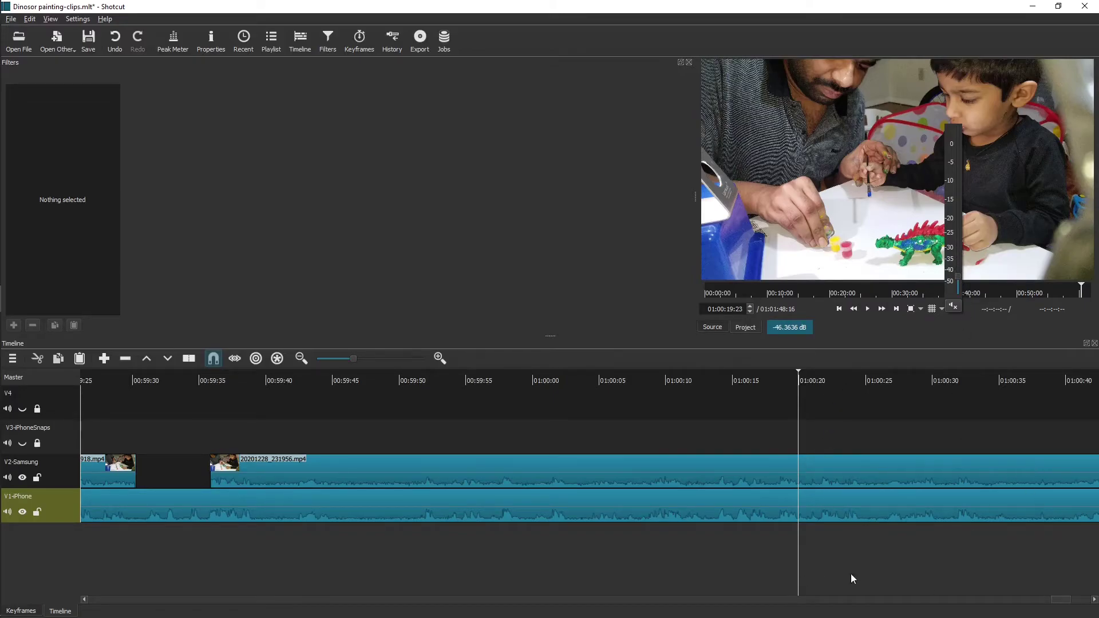
{"action": "left_click_drag", "start_coordinate": [1071, 608], "coordinate": [1083, 607]}
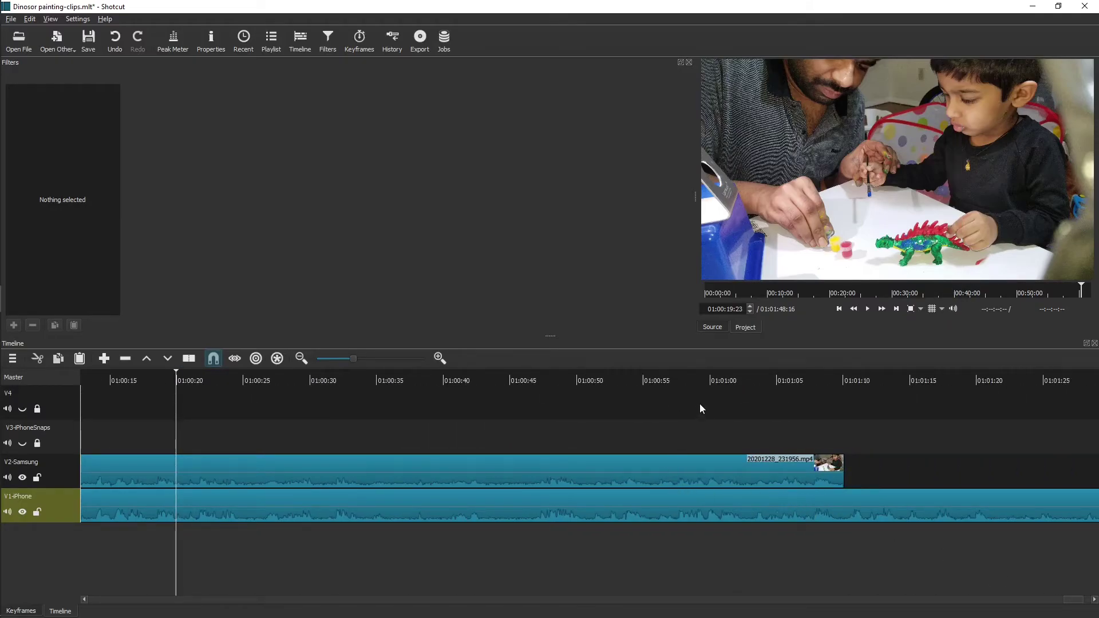
{"action": "left_click_drag", "start_coordinate": [766, 377], "coordinate": [819, 381]}
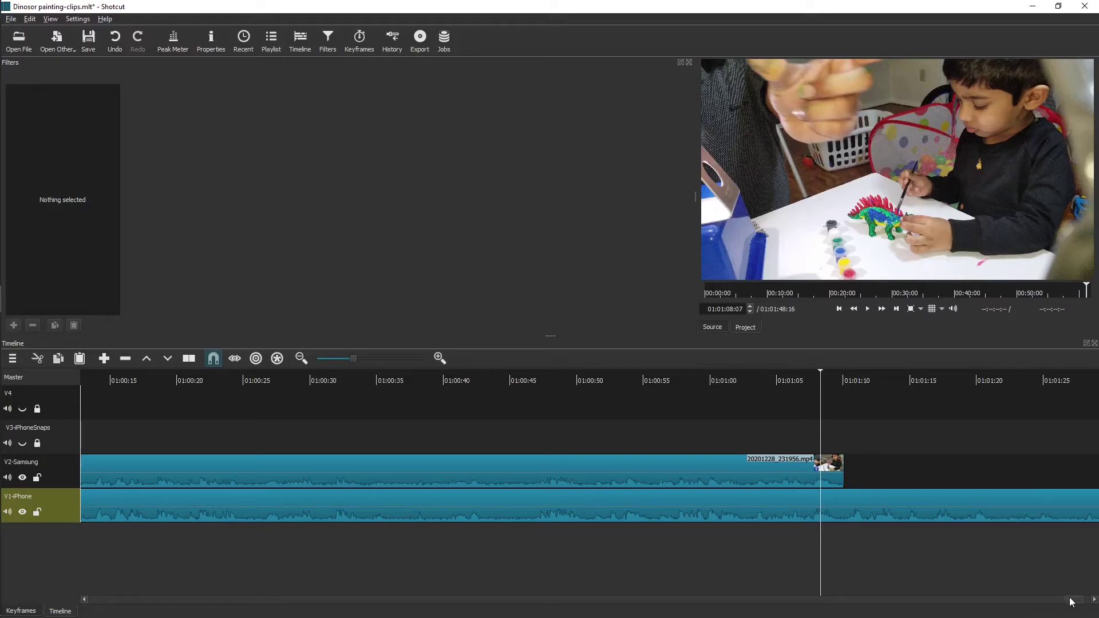
{"action": "left_click_drag", "start_coordinate": [1071, 601], "coordinate": [1055, 601]}
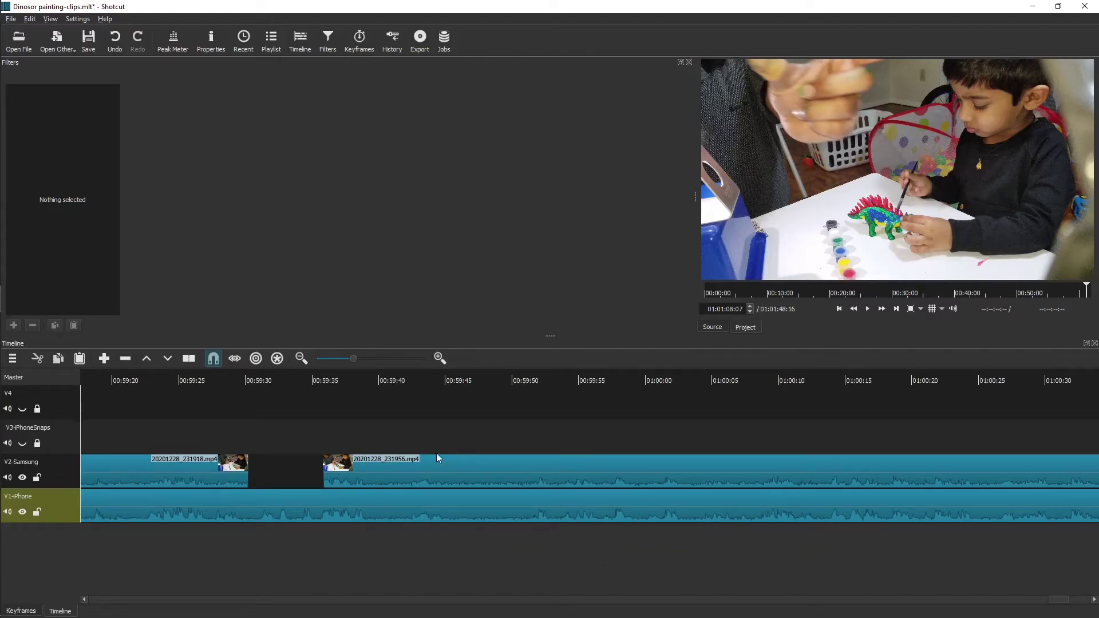
Split the V2-Samsung clip at about 00:59:48 and 00:59:53, isolating the short piece between them.
{"action": "left_click", "coordinate": [426, 379]}
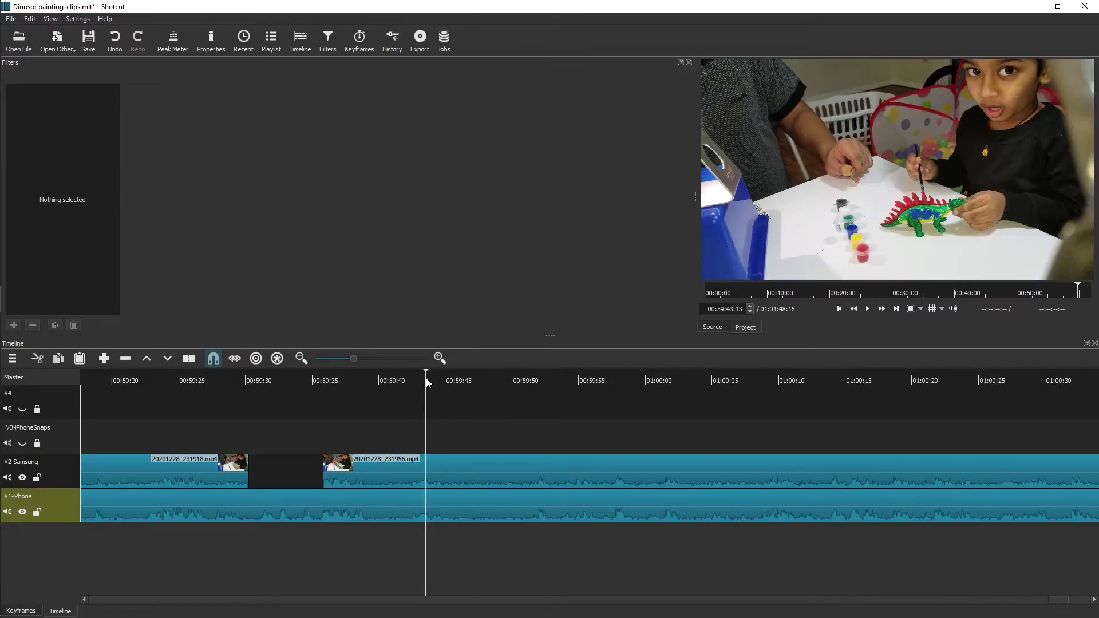
{"action": "left_click_drag", "start_coordinate": [426, 380], "coordinate": [490, 380]}
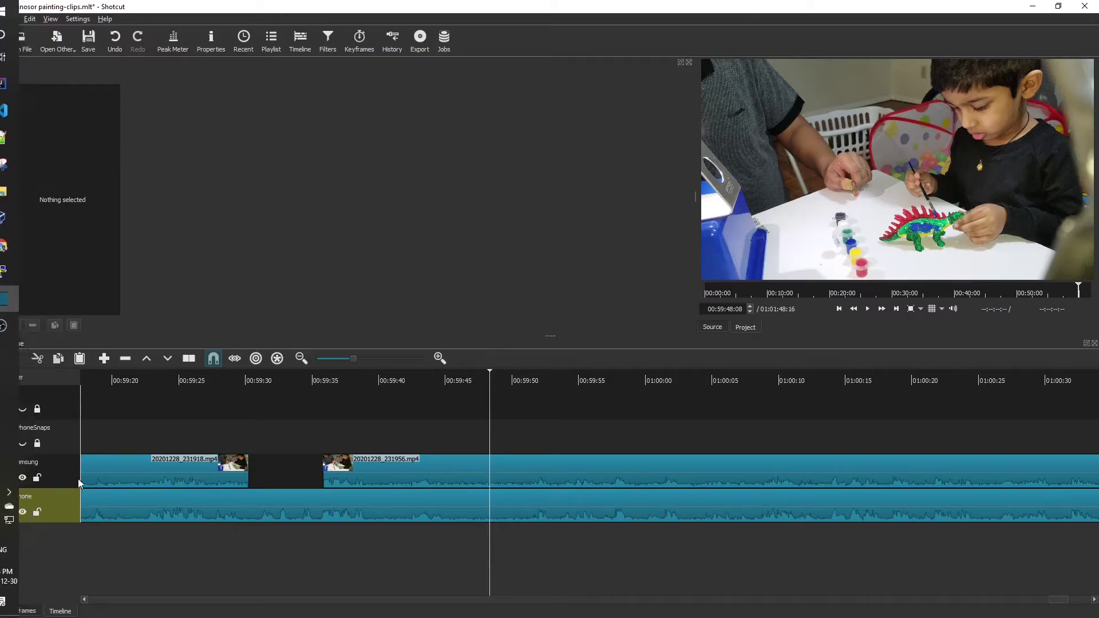
{"action": "left_click", "coordinate": [286, 471]}
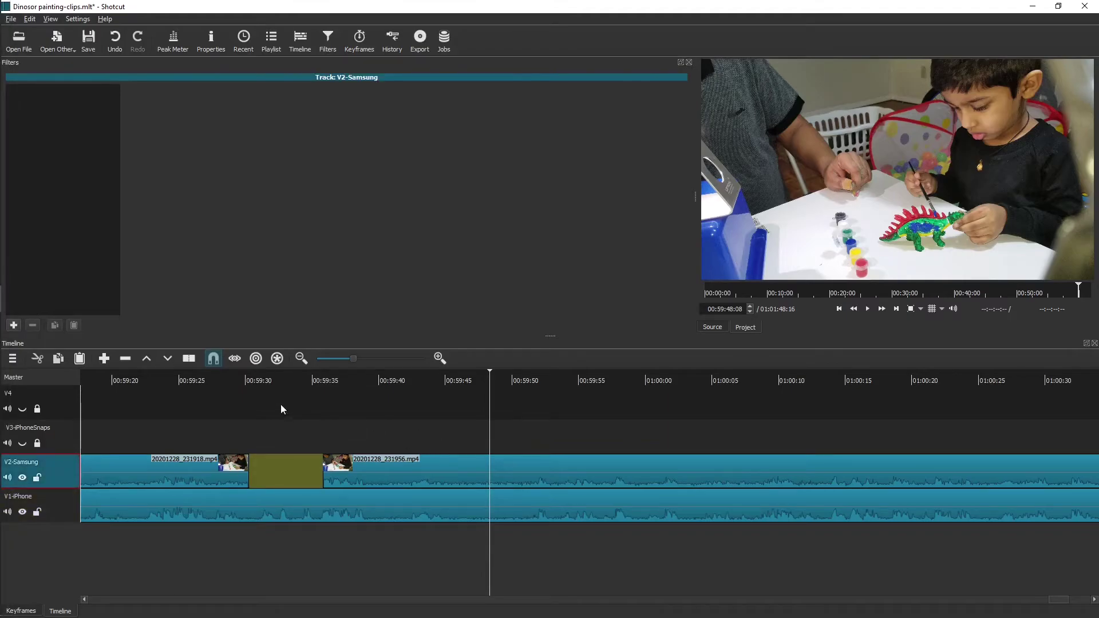
{"action": "left_click", "coordinate": [189, 358]}
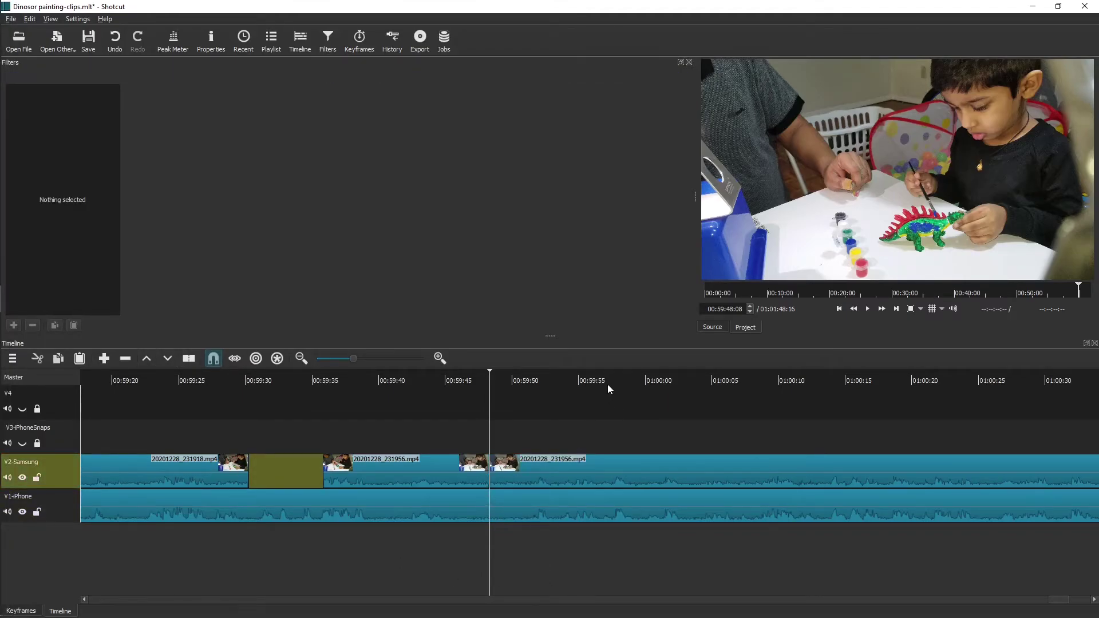
{"action": "left_click_drag", "start_coordinate": [611, 381], "coordinate": [552, 383]}
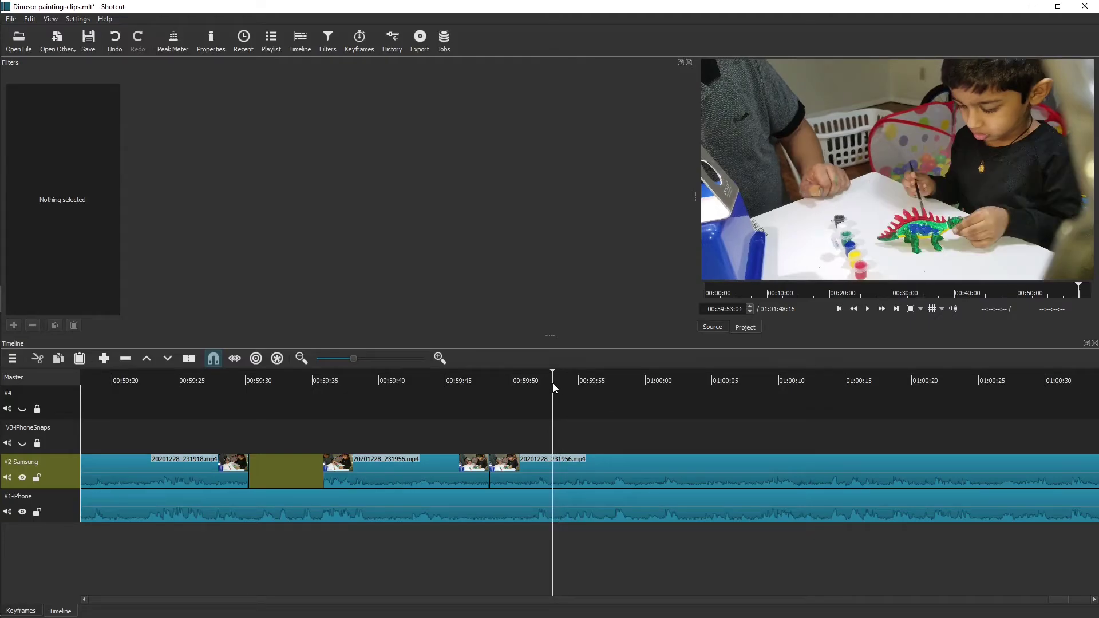
{"action": "left_click", "coordinate": [189, 359]}
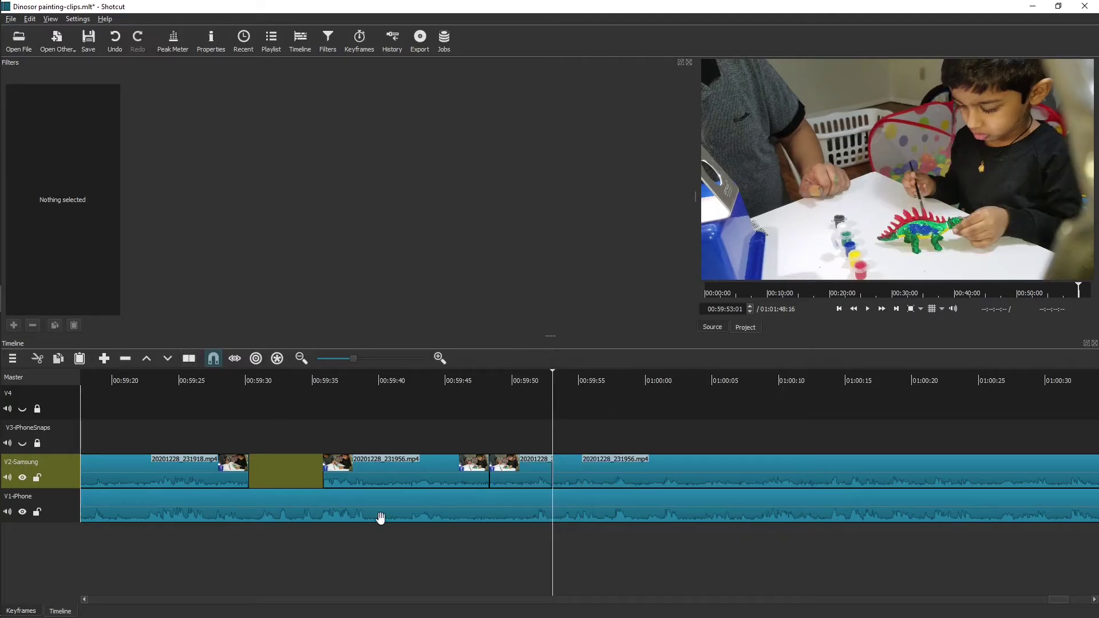
{"action": "right_click", "coordinate": [513, 470]}
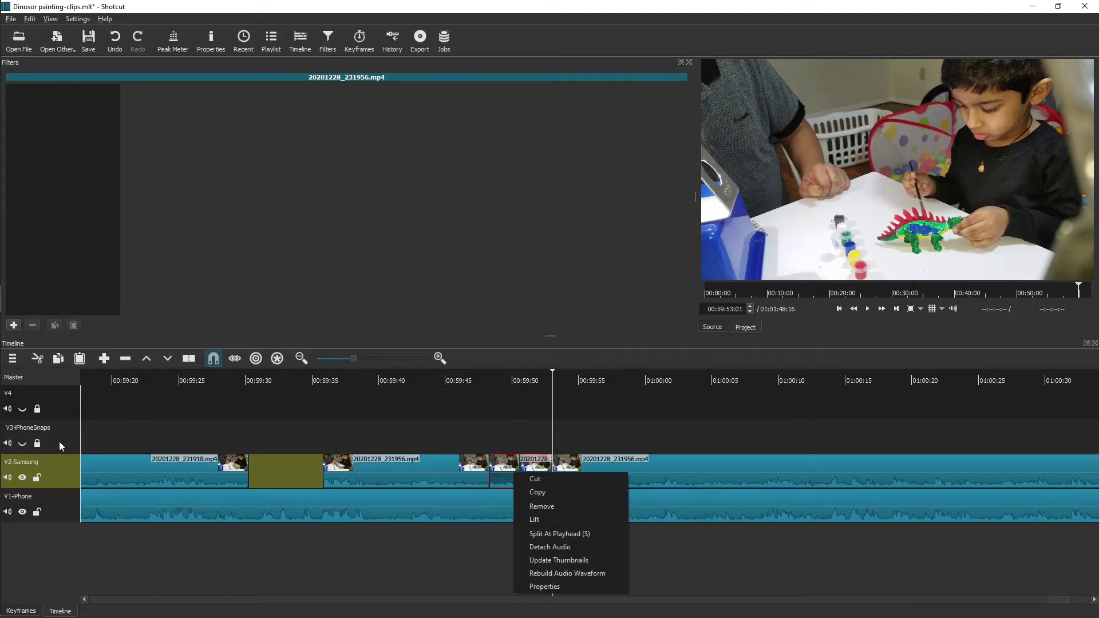
Drag the short Samsung piece from V2-Samsung up onto V3-iPhoneSnaps, then deselect it.
{"action": "left_click", "coordinate": [510, 469]}
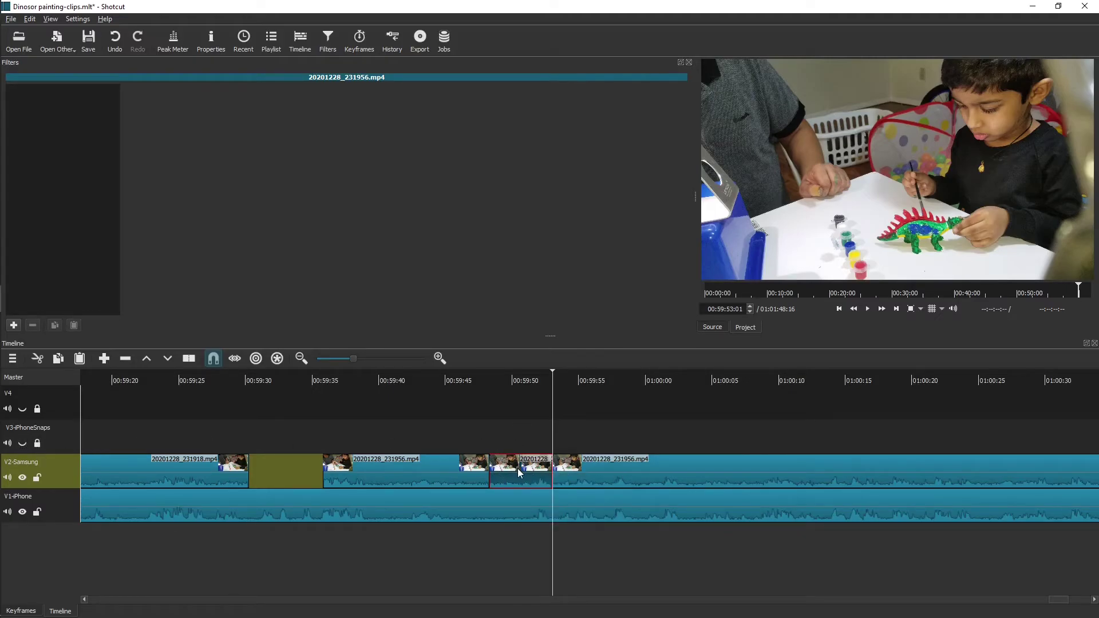
{"action": "left_click_drag", "start_coordinate": [522, 466], "coordinate": [521, 442]}
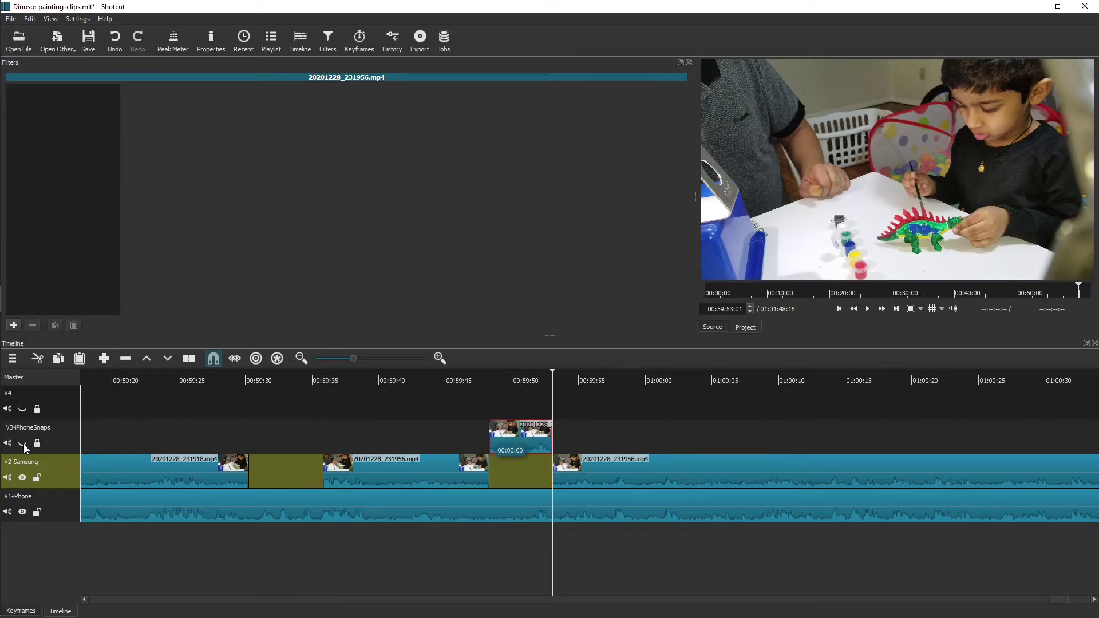
{"action": "left_click", "coordinate": [23, 445]}
{"action": "left_click", "coordinate": [496, 477]}
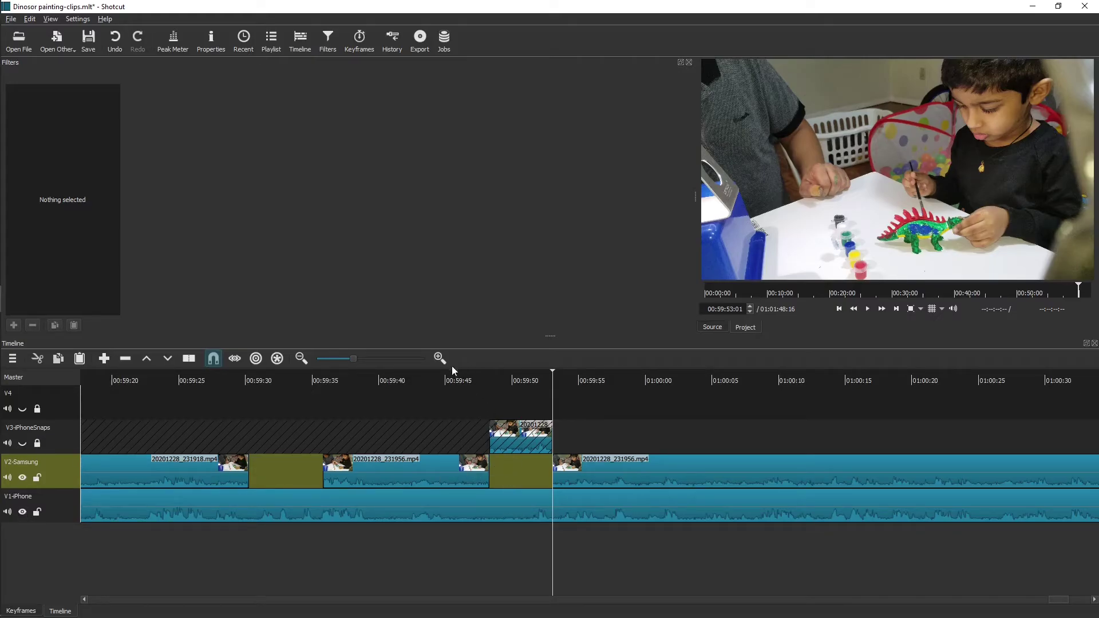
Play back from 00:59:41 to review the gap, then select V1-iPhone and scrub to 00:59:46.
{"action": "left_click", "coordinate": [424, 376]}
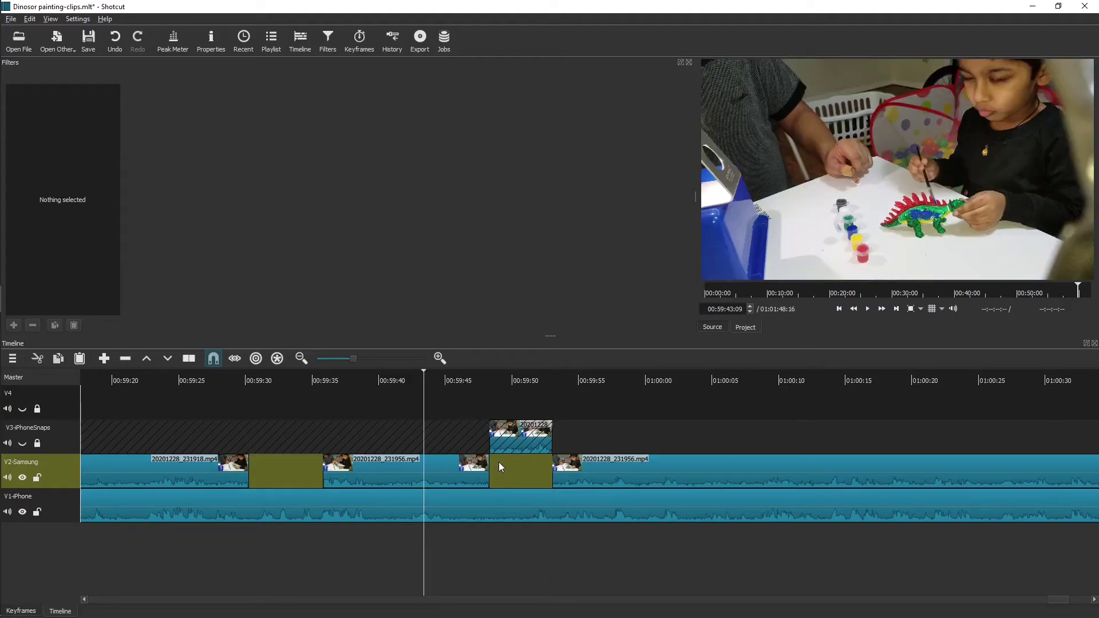
{"action": "key", "text": "space"}
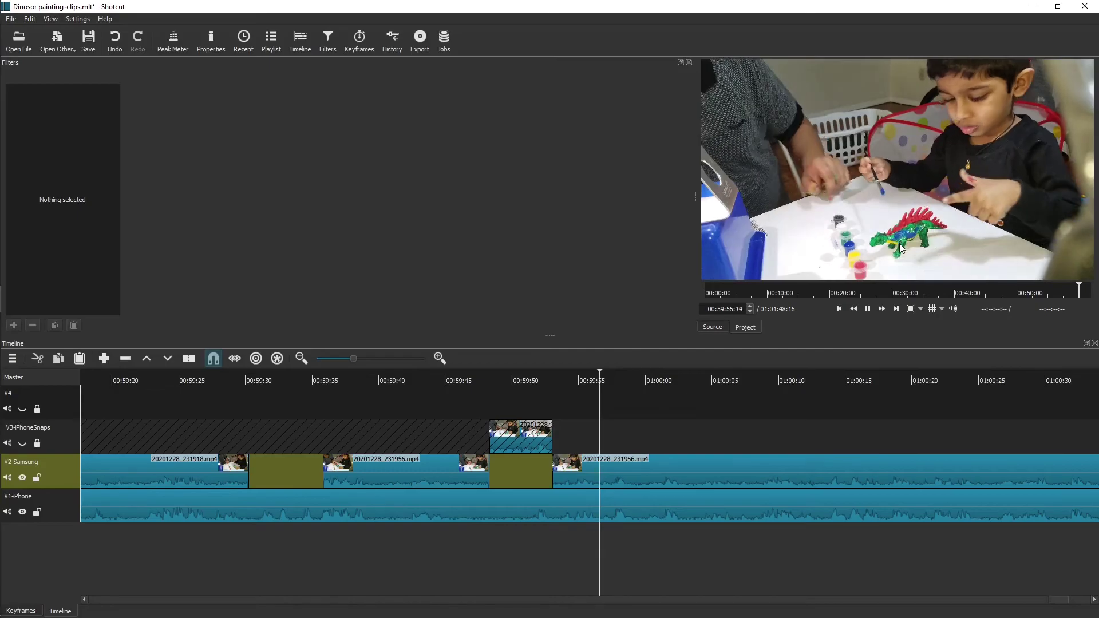
{"action": "key", "text": "space"}
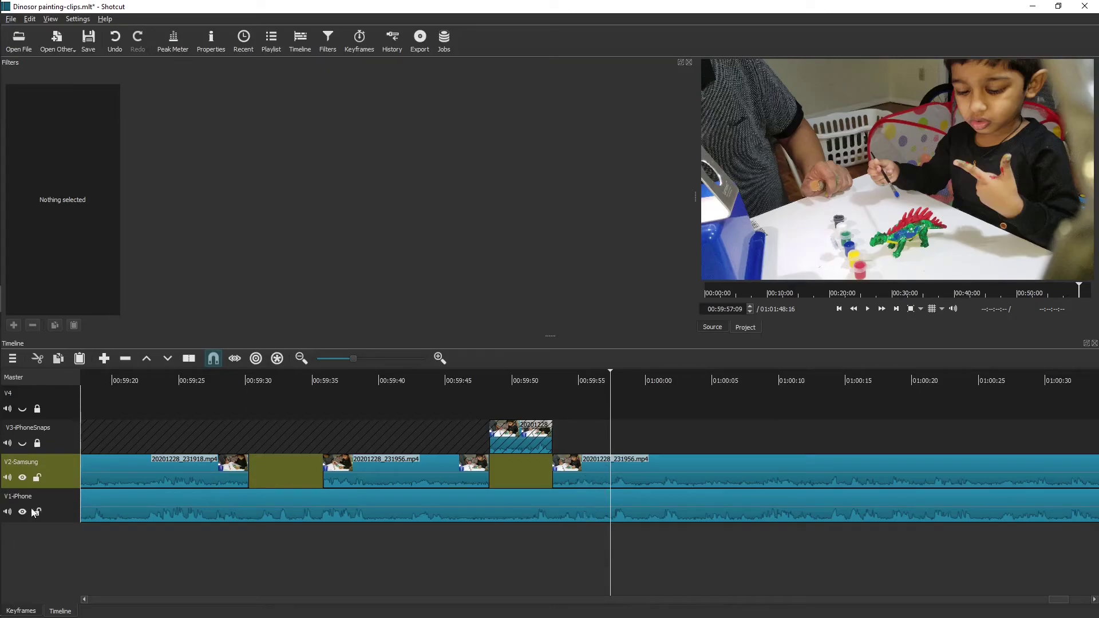
{"action": "left_click", "coordinate": [641, 512]}
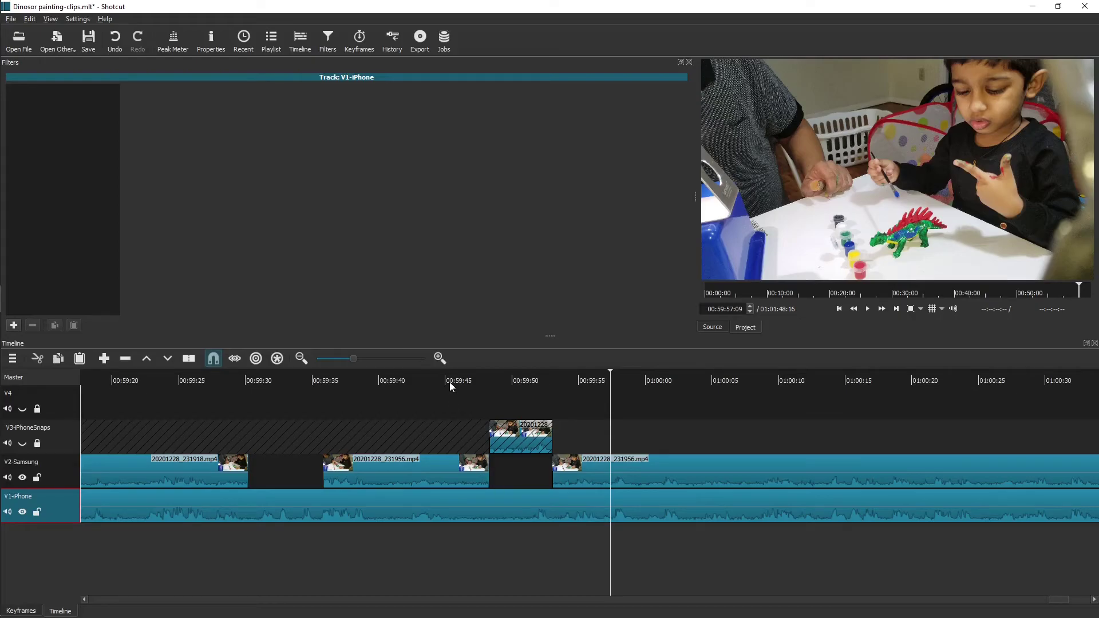
{"action": "left_click_drag", "start_coordinate": [450, 383], "coordinate": [463, 380]}
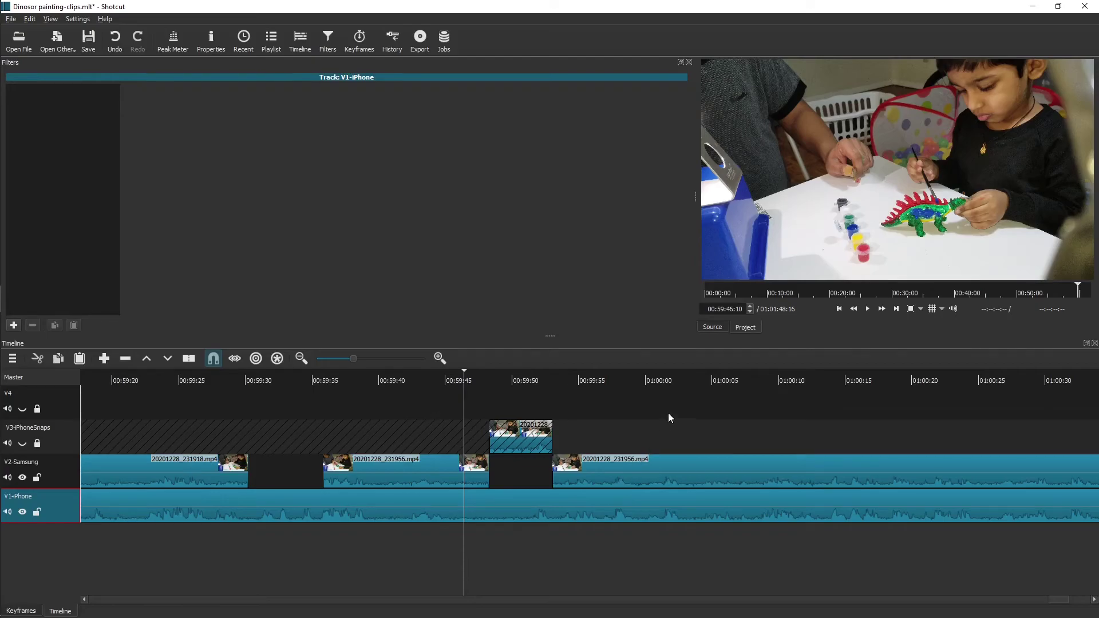
Split the V1-iPhone clip around 01:00:02 and 01:00:11, move that piece onto V3-iPhoneSnaps, and review playback.
{"action": "left_click", "coordinate": [676, 385]}
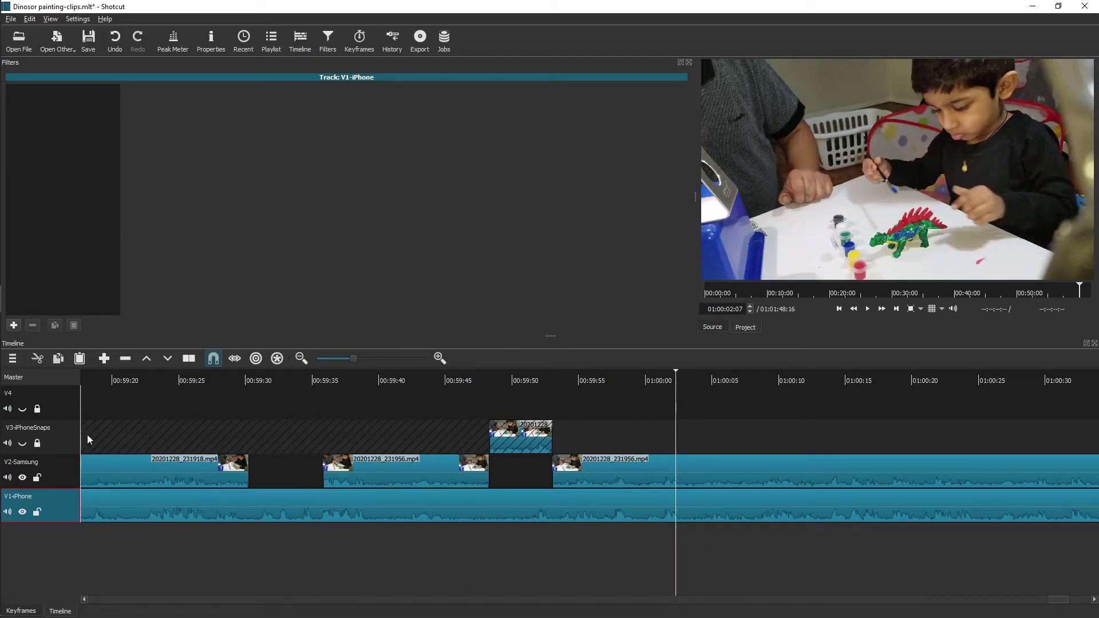
{"action": "left_click", "coordinate": [183, 360]}
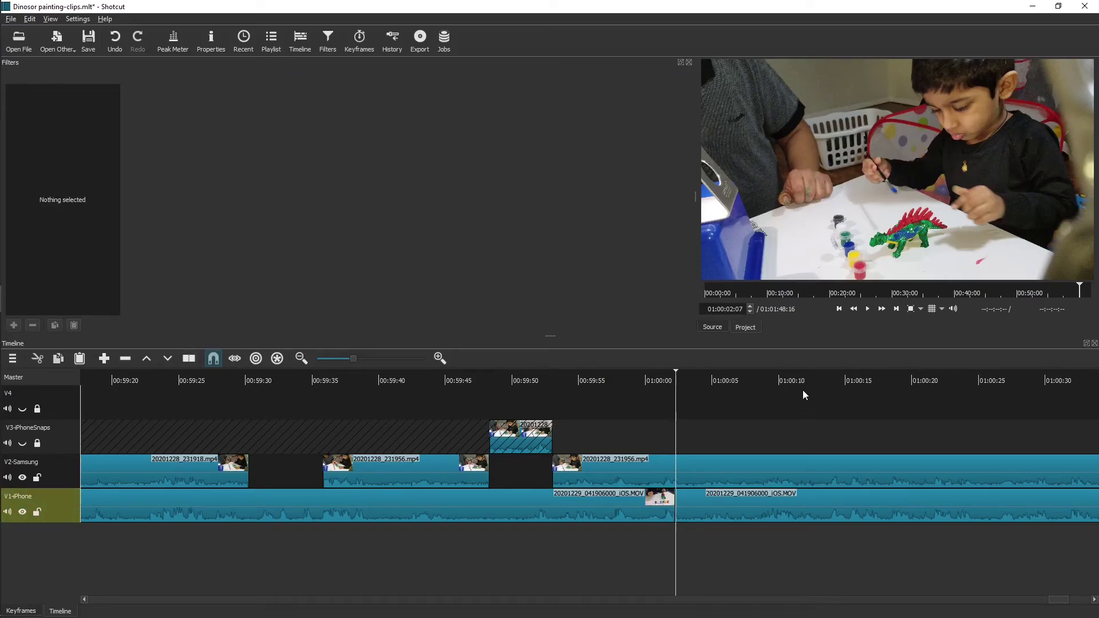
{"action": "left_click", "coordinate": [779, 382]}
{"action": "left_click_drag", "start_coordinate": [781, 386], "coordinate": [799, 376]}
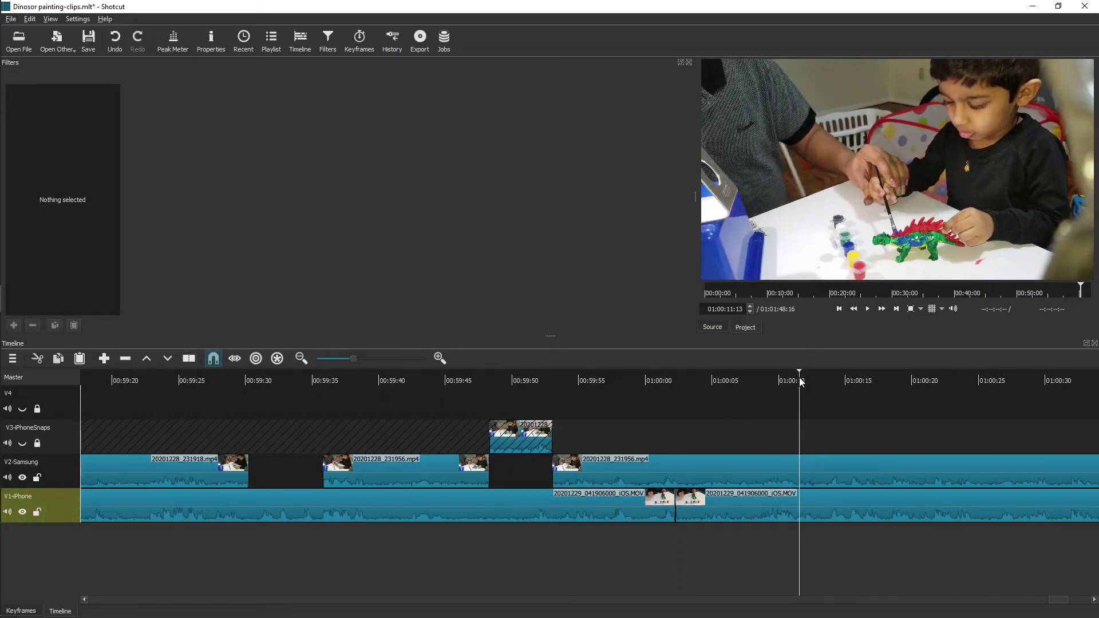
{"action": "left_click", "coordinate": [186, 359]}
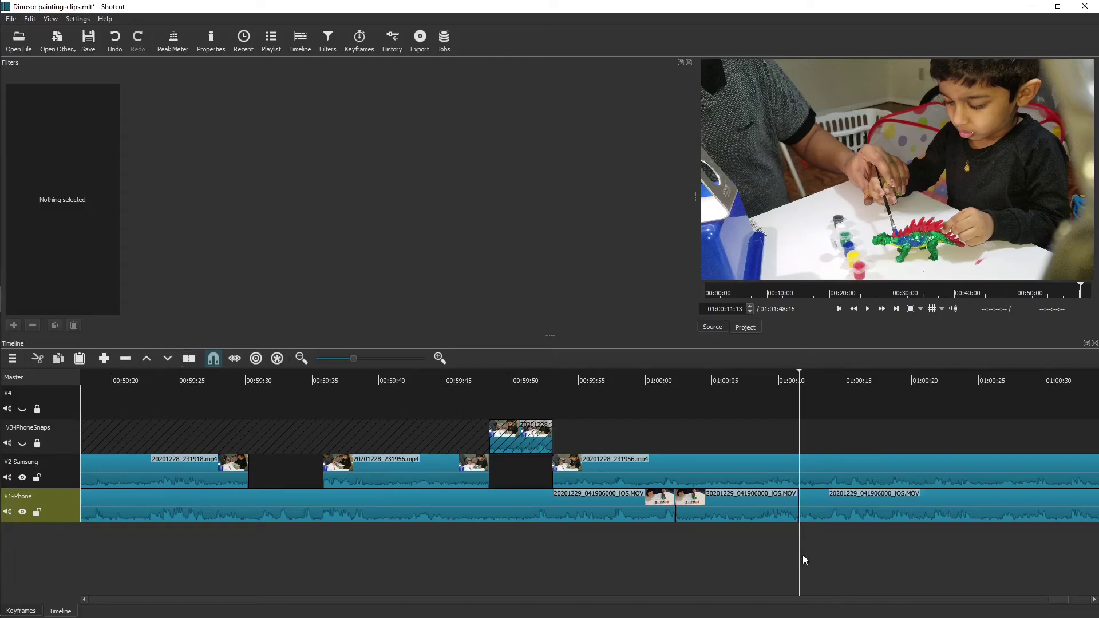
{"action": "left_click", "coordinate": [724, 505]}
{"action": "mouse_move", "coordinate": [725, 506]}
{"action": "left_mouse_down"}
{"action": "mouse_move", "coordinate": [721, 444]}
{"action": "mouse_move", "coordinate": [725, 497]}
{"action": "left_mouse_up"}
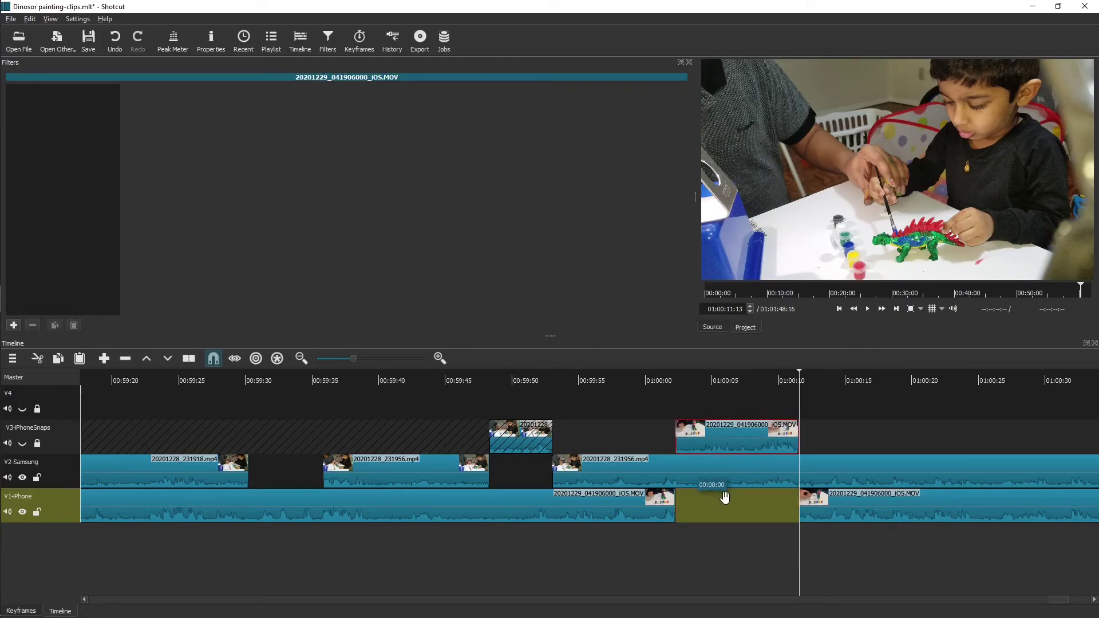
{"action": "left_click", "coordinate": [725, 501]}
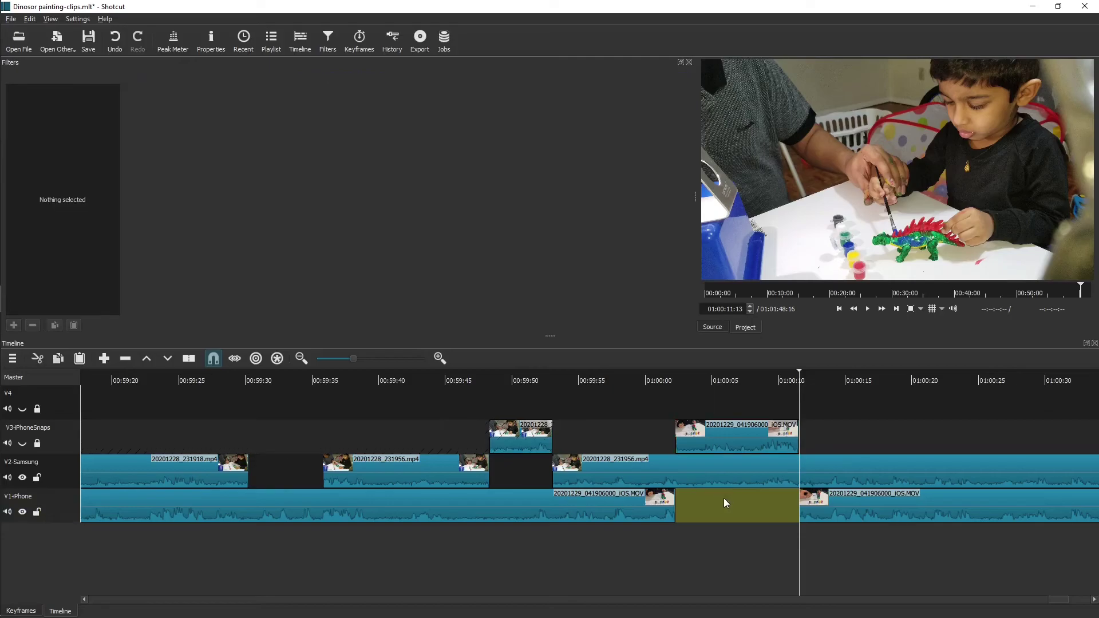
{"action": "left_click", "coordinate": [674, 382]}
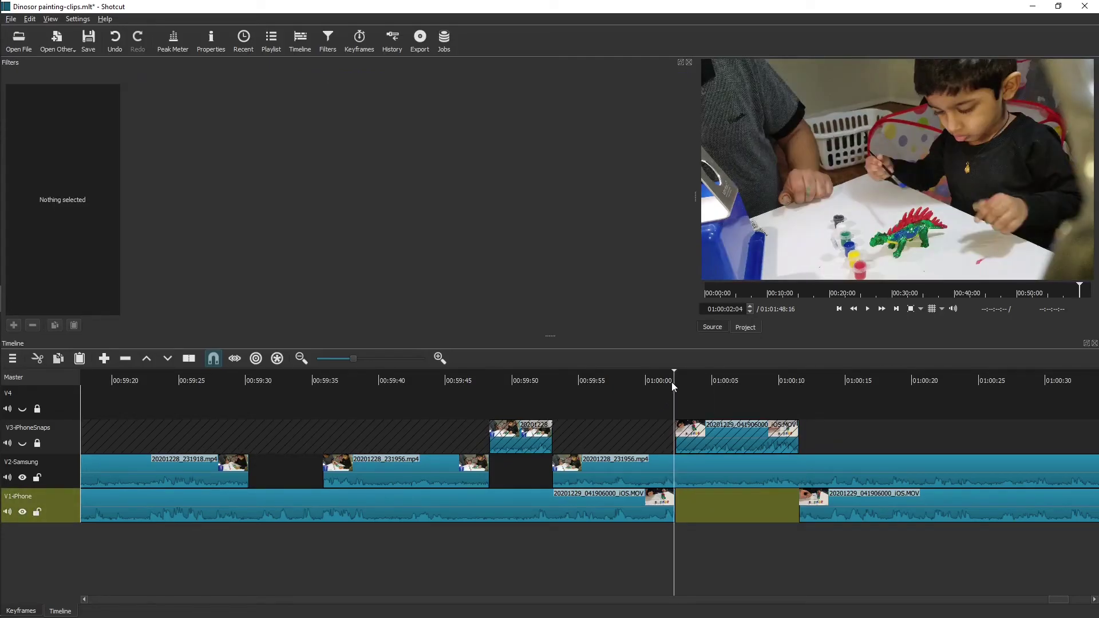
{"action": "key", "text": "space"}
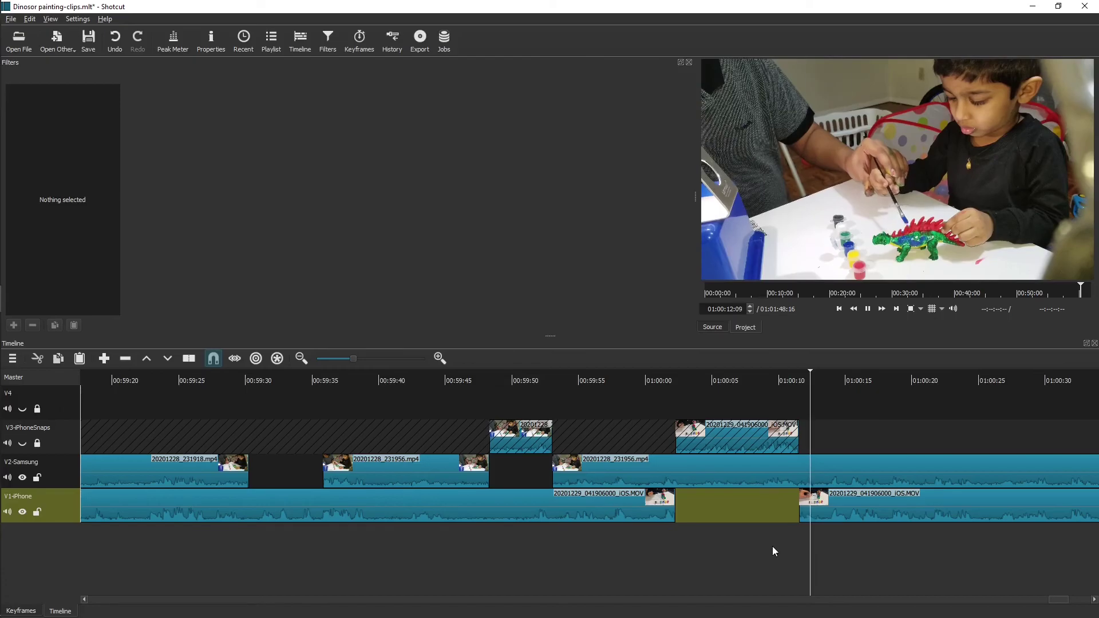
{"action": "key", "text": "space"}
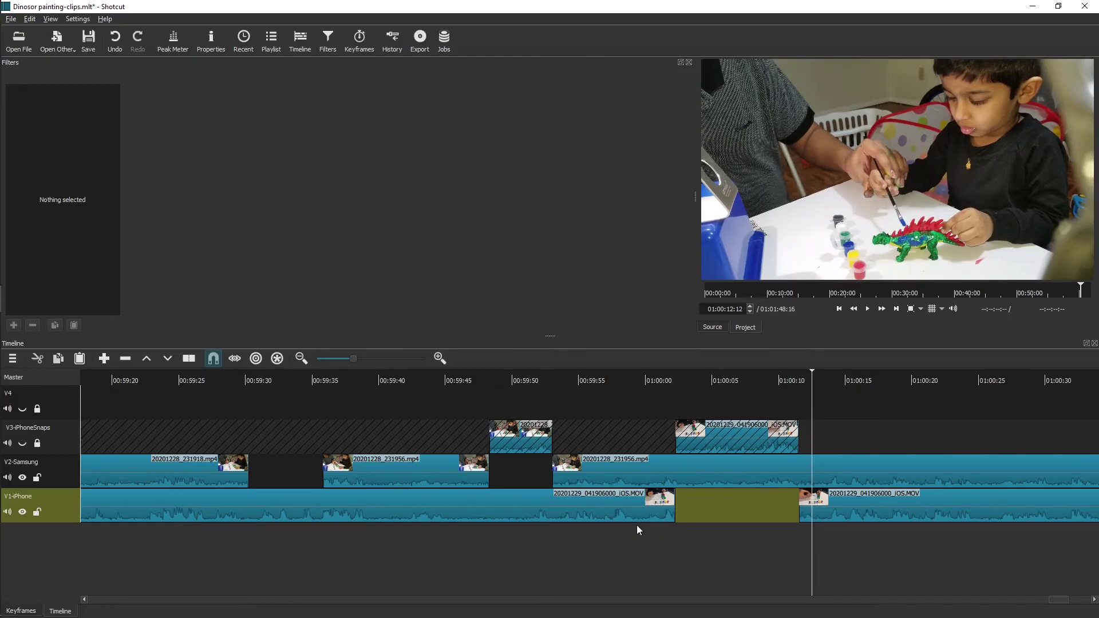
Move the iPhone piece starting at 00:59:53 from V1-iPhone up onto V3-iPhoneSnaps.
{"action": "left_click", "coordinate": [554, 384]}
{"action": "left_click", "coordinate": [578, 485]}
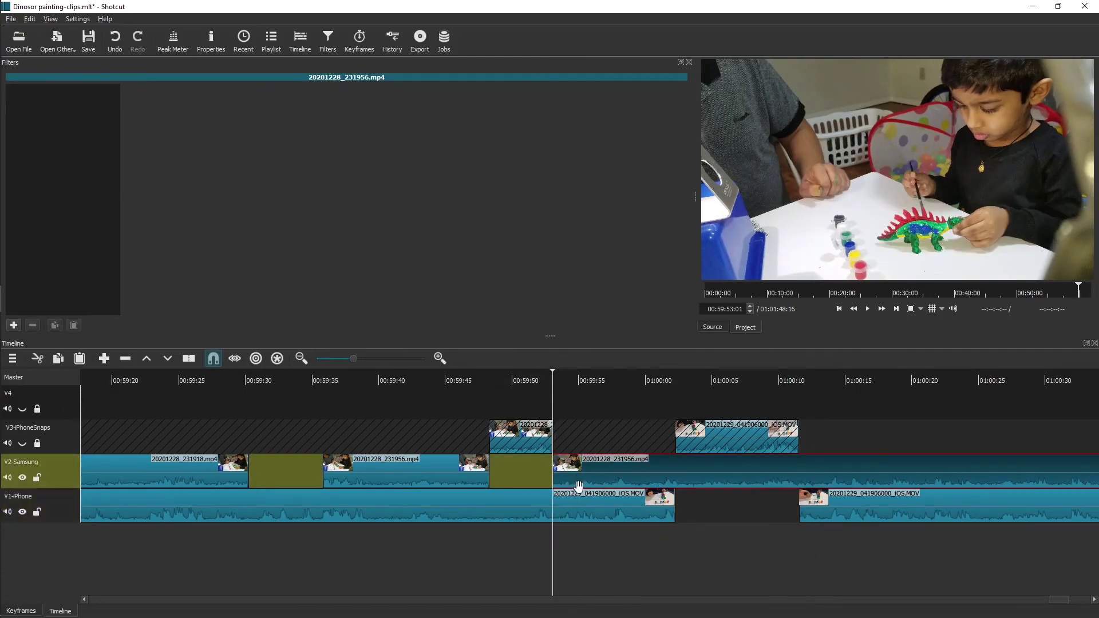
{"action": "left_click", "coordinate": [61, 513]}
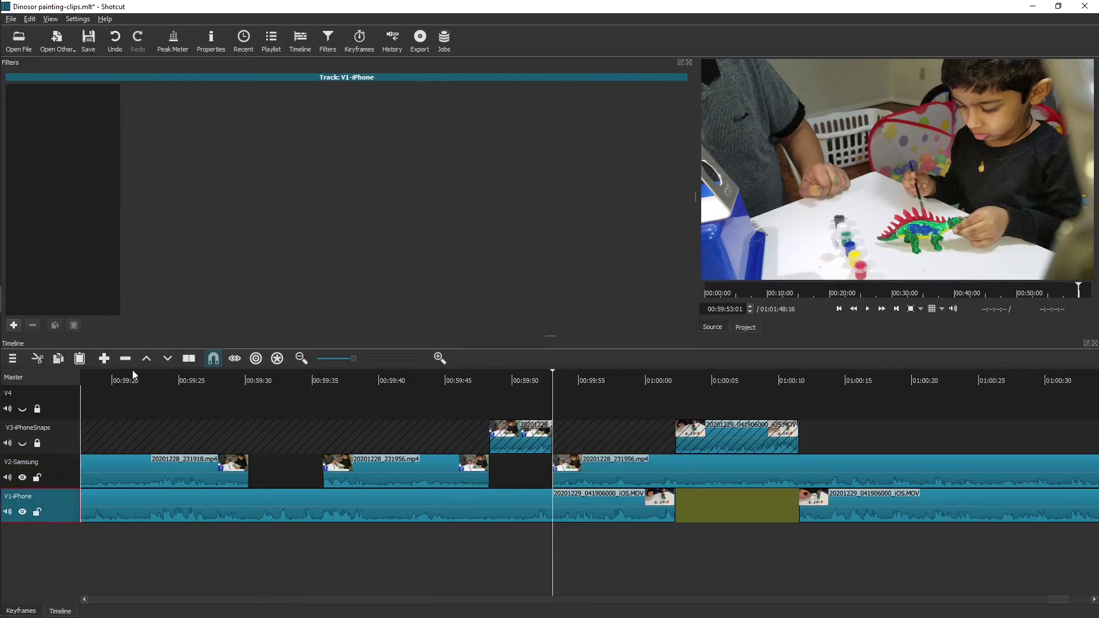
{"action": "left_click", "coordinate": [626, 524]}
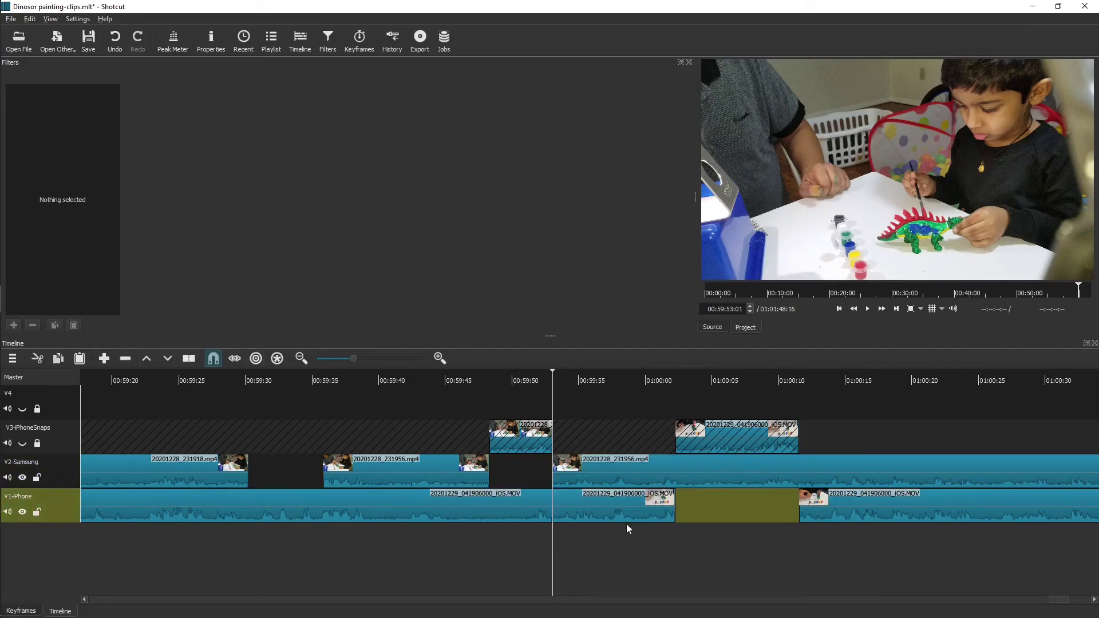
{"action": "left_click_drag", "start_coordinate": [611, 509], "coordinate": [606, 436]}
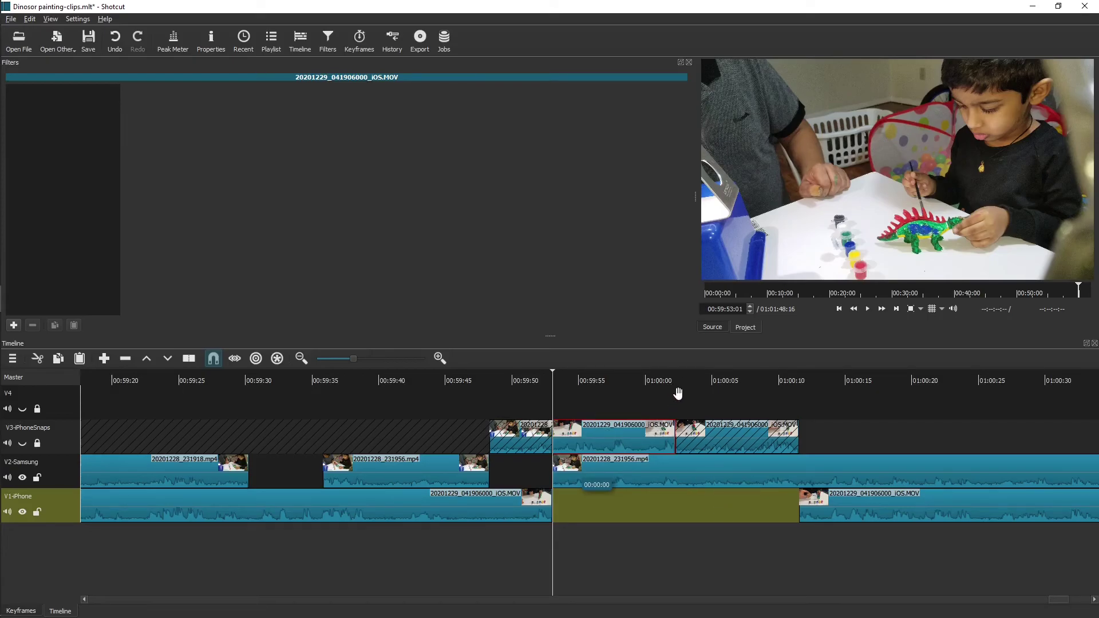
{"action": "key", "text": "ctrl+d"}
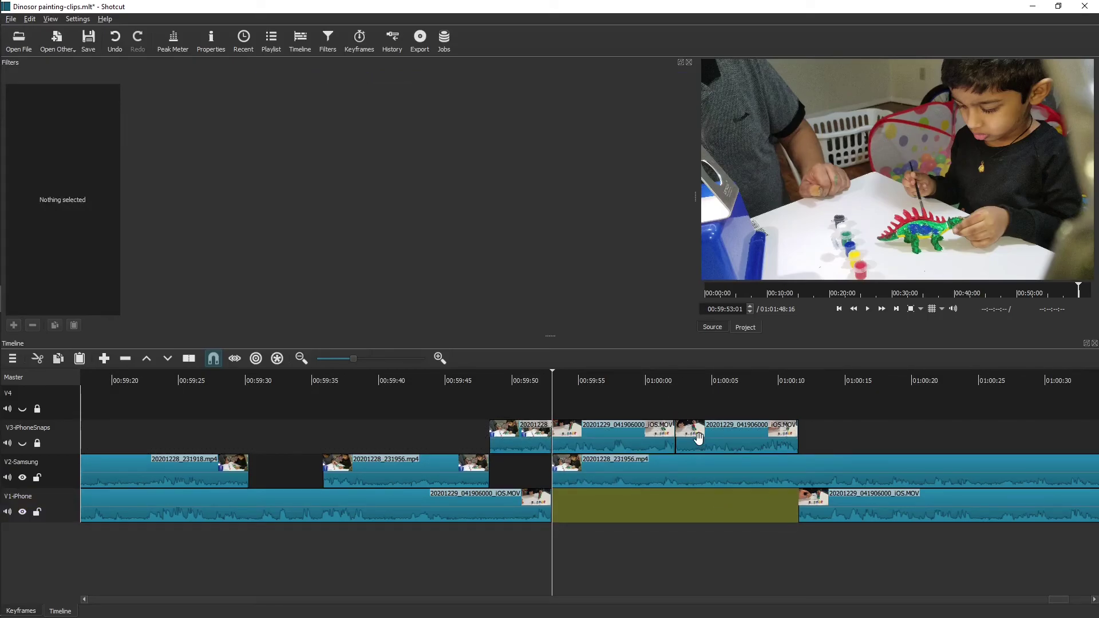
{"action": "key", "text": "ctrl+Up"}
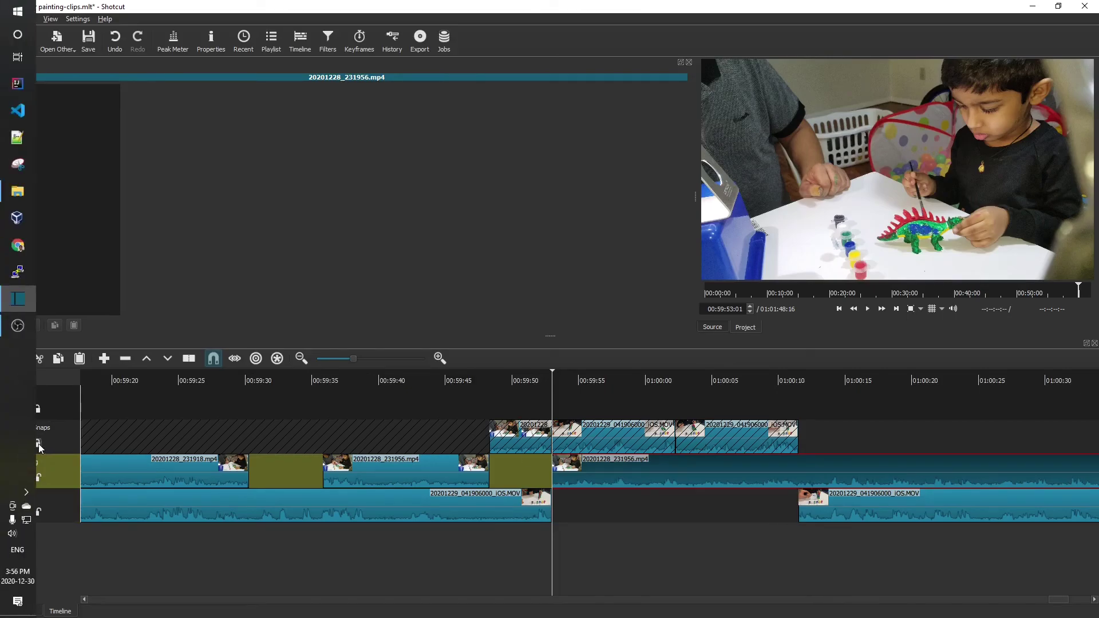
Unlock V3-iPhoneSnaps and split the V2-Samsung clip at 01:00:02:07.
{"action": "left_click", "coordinate": [38, 443]}
{"action": "key", "text": "Down"}
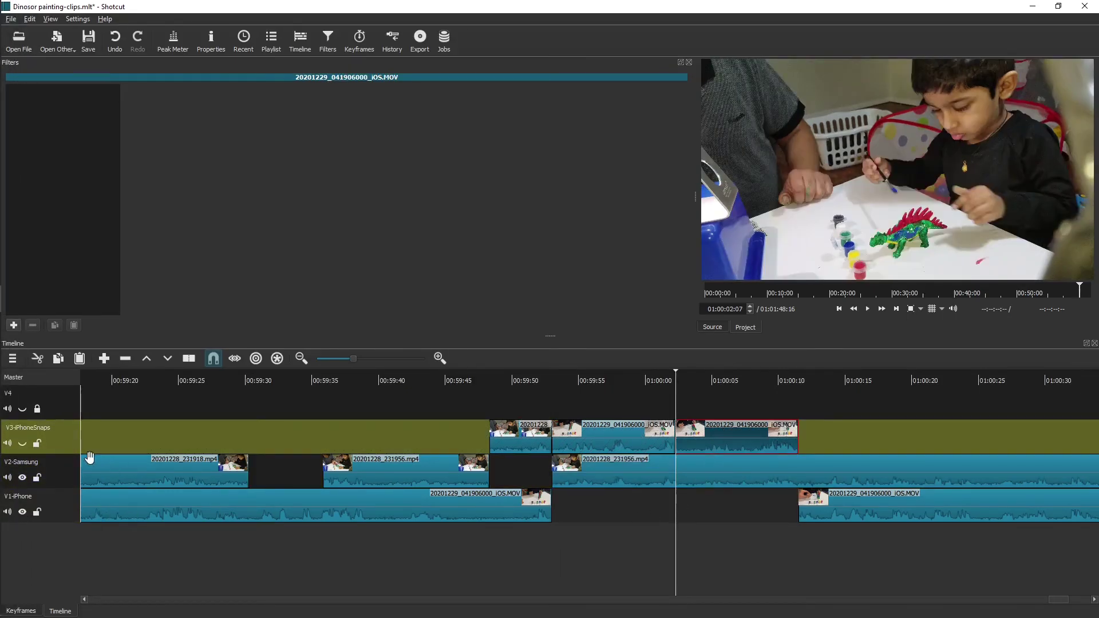
{"action": "left_click", "coordinate": [56, 479]}
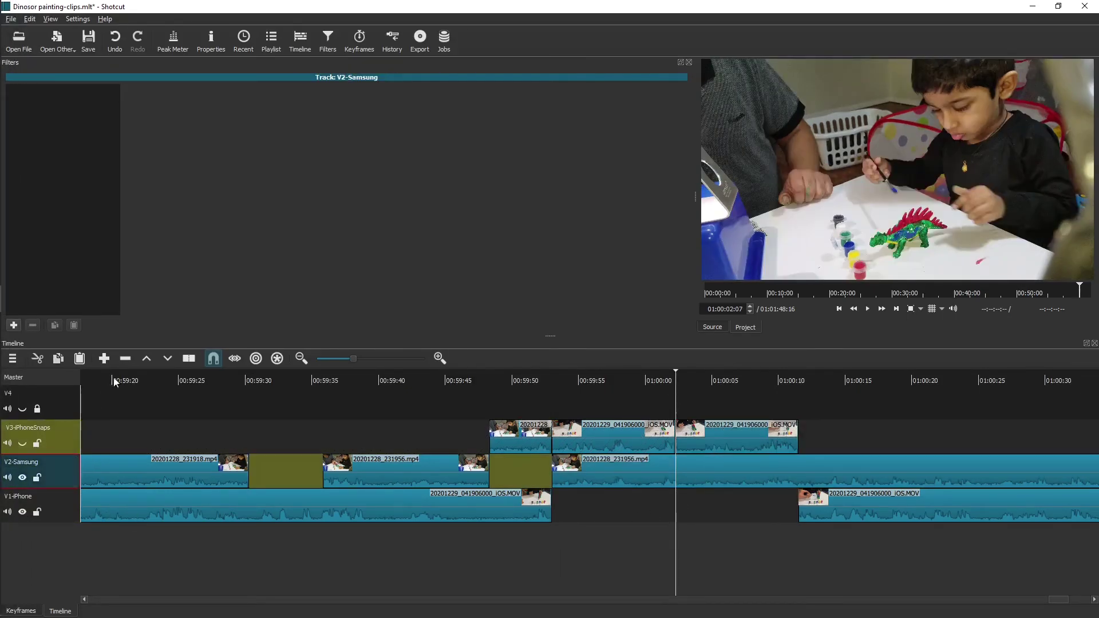
{"action": "left_click", "coordinate": [189, 358]}
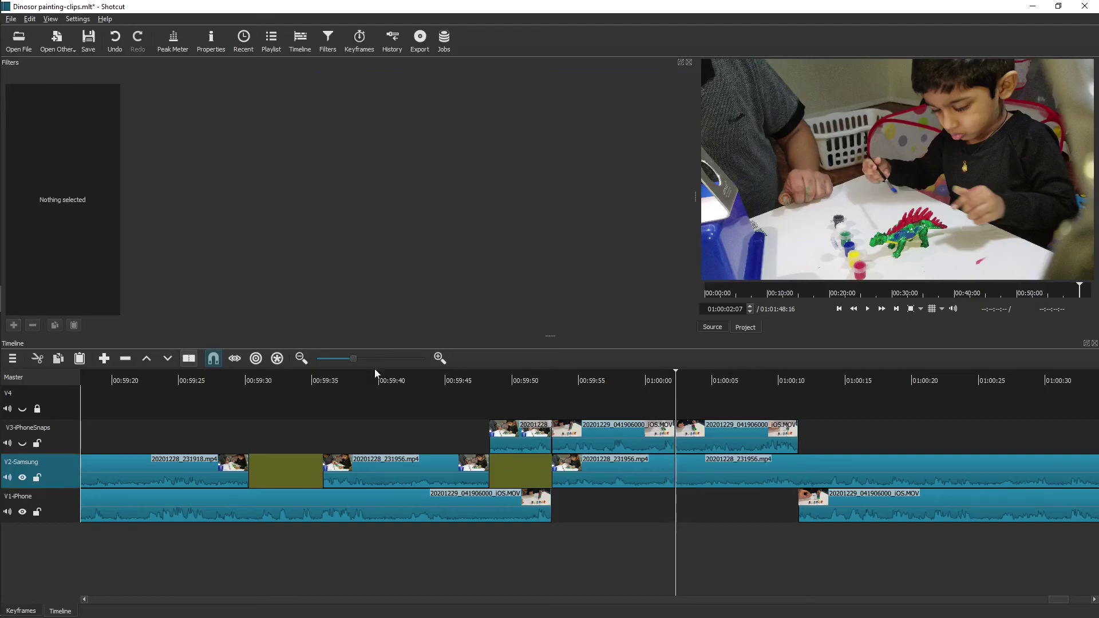
Split the Samsung clip at 01:00:11:13 and drag the V3 iPhone clip down into the V1 gap.
{"action": "left_click", "coordinate": [784, 438]}
{"action": "left_click", "coordinate": [794, 375]}
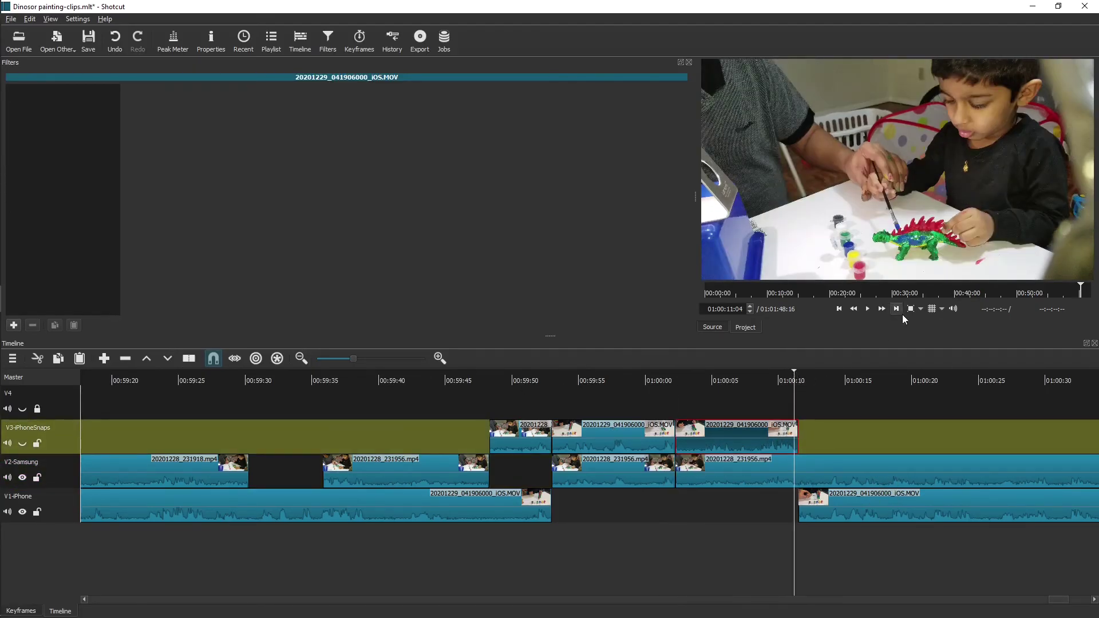
{"action": "left_click", "coordinate": [895, 309]}
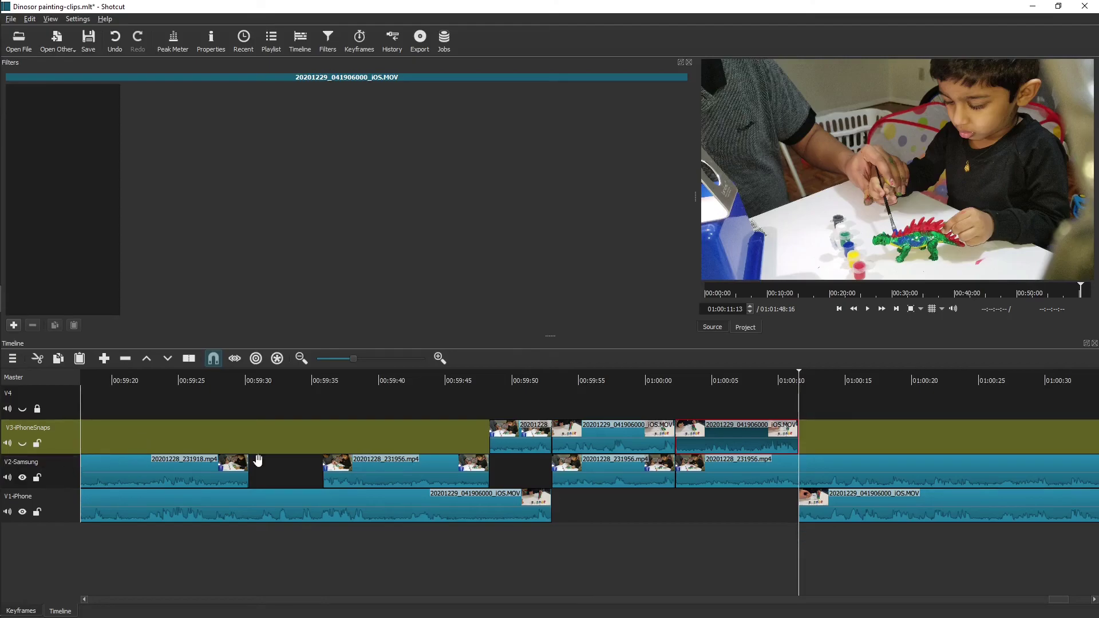
{"action": "key", "text": "Down"}
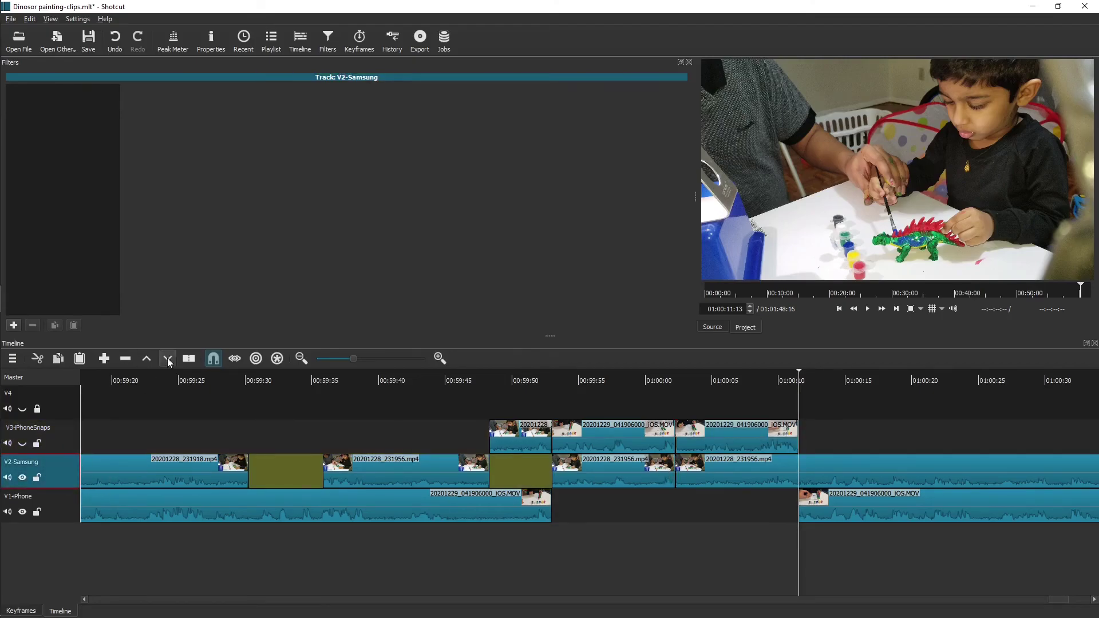
{"action": "key", "text": "s"}
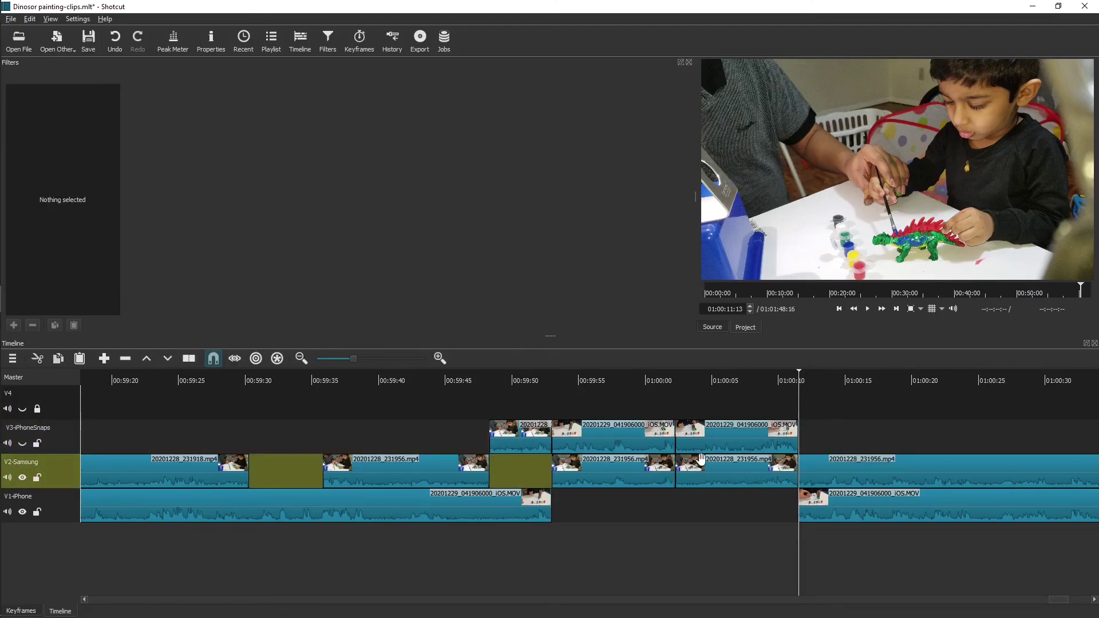
{"action": "mouse_move", "coordinate": [729, 436]}
{"action": "left_mouse_down"}
{"action": "mouse_move", "coordinate": [732, 505]}
{"action": "mouse_move", "coordinate": [740, 444]}
{"action": "left_mouse_up"}
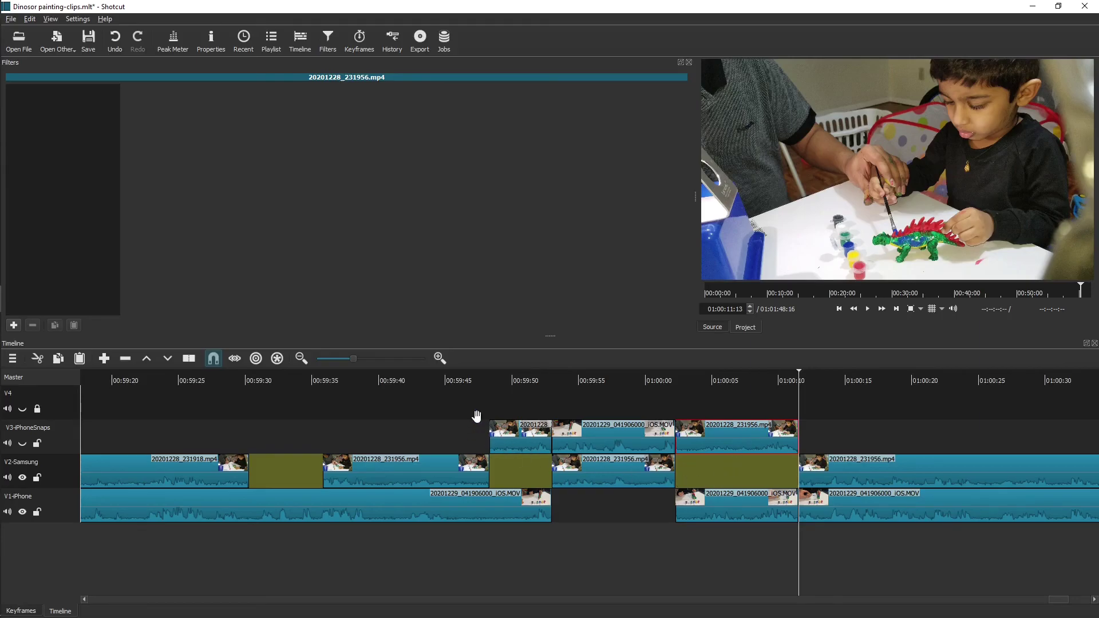
{"action": "key", "text": "Up"}
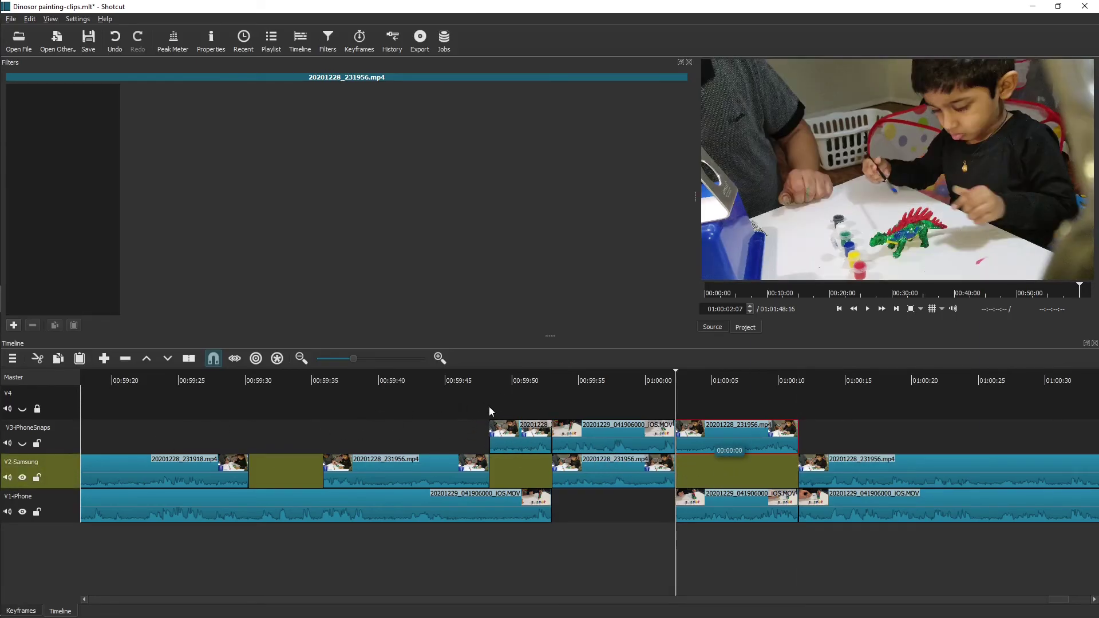
{"action": "left_click", "coordinate": [497, 376]}
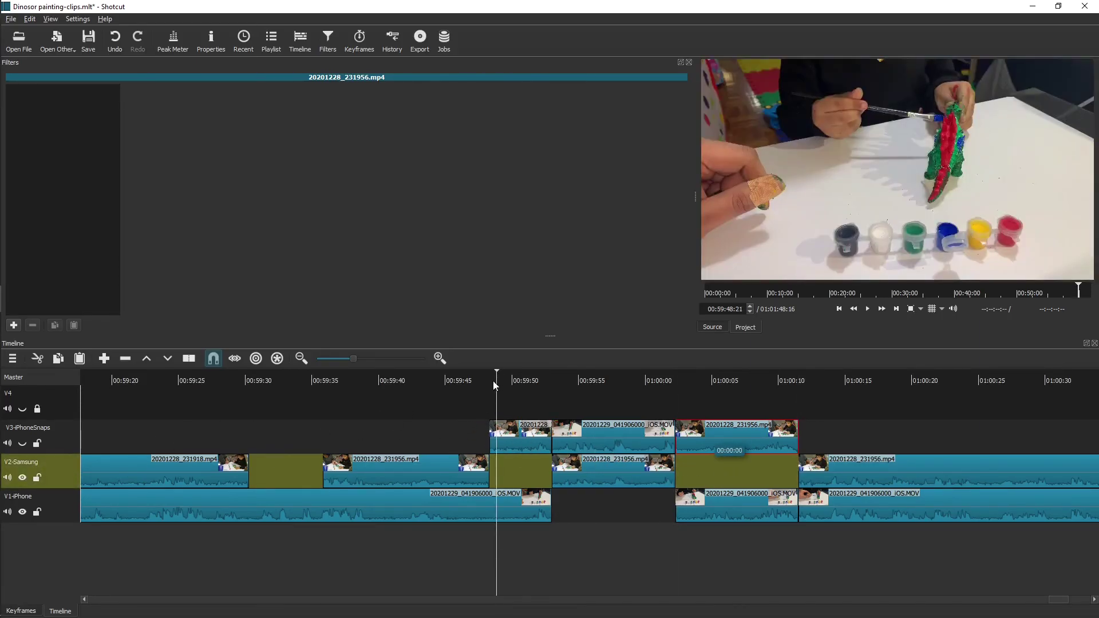
{"action": "left_click", "coordinate": [483, 374]}
{"action": "key", "text": "space"}
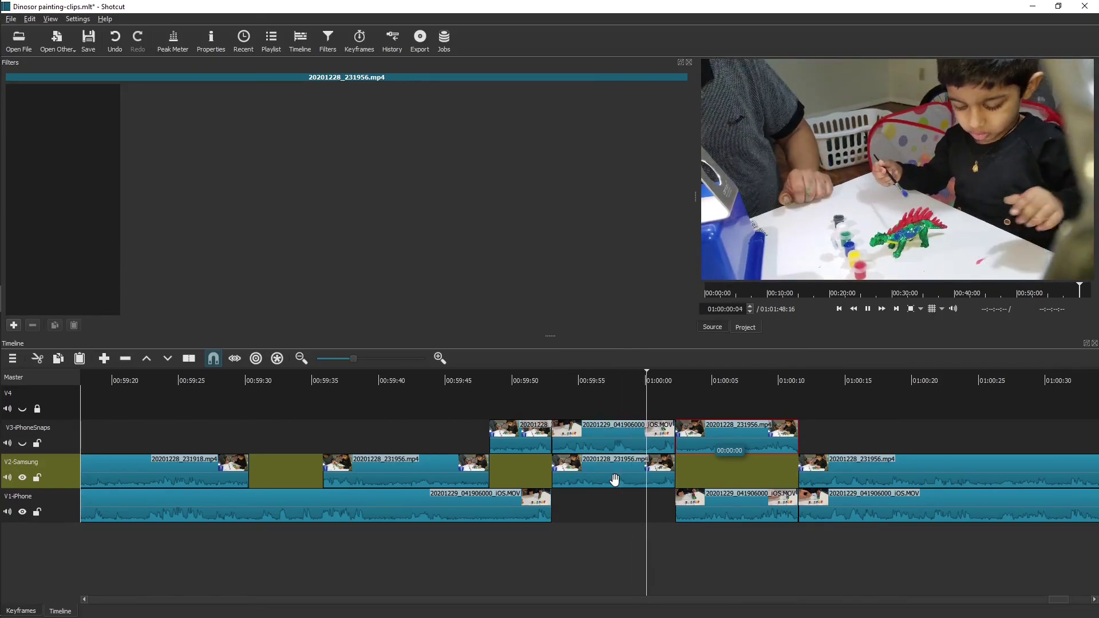
{"action": "left_click", "coordinate": [723, 478]}
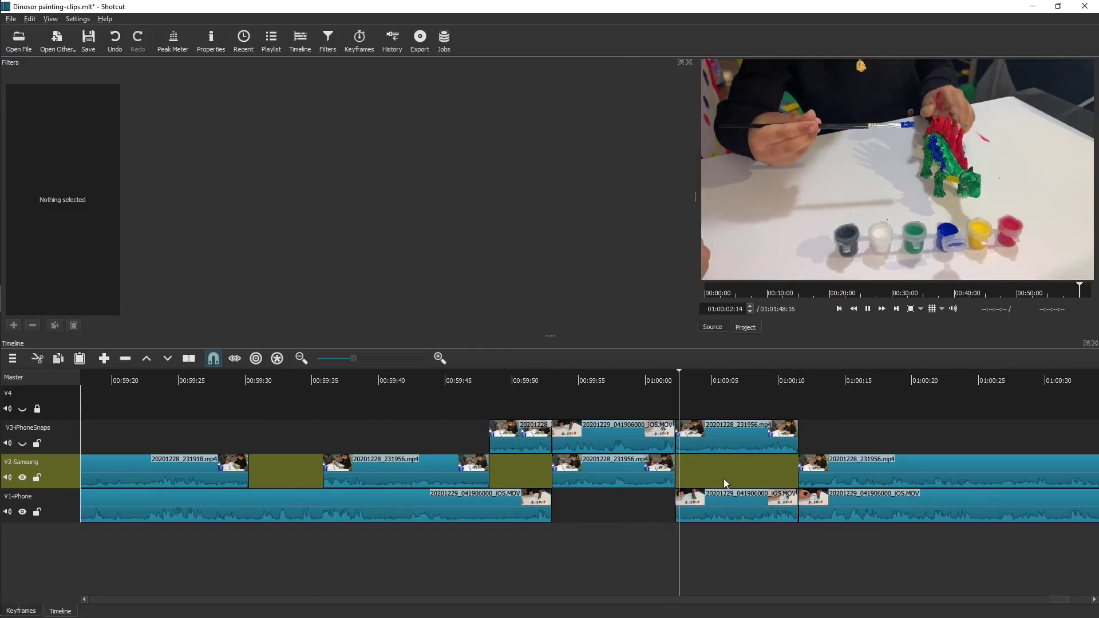
{"action": "left_click", "coordinate": [789, 378]}
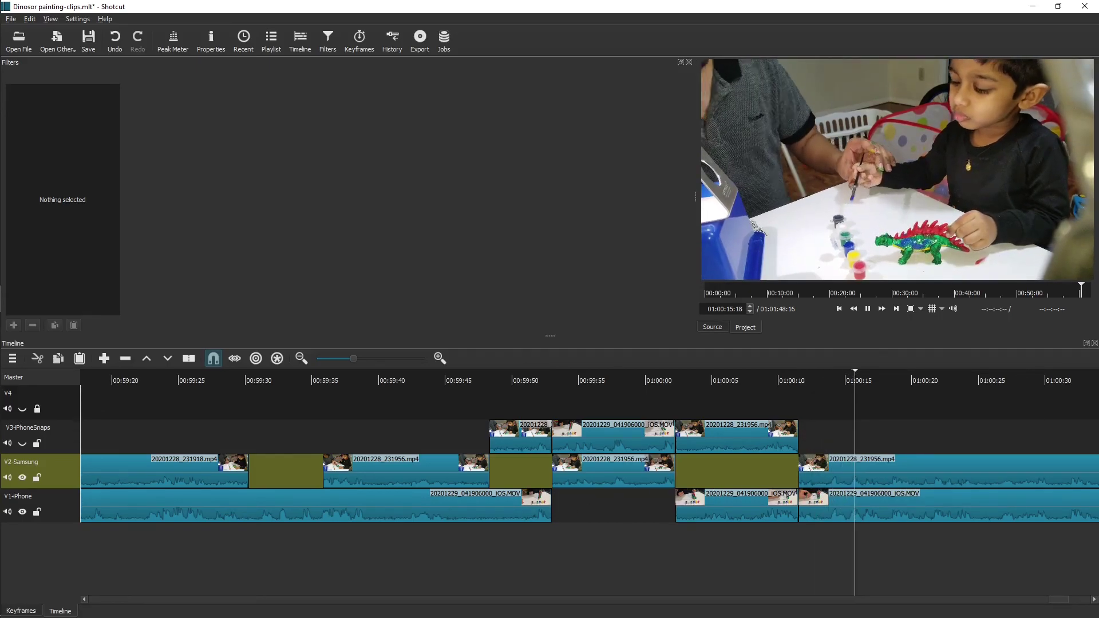
{"action": "key", "text": "space"}
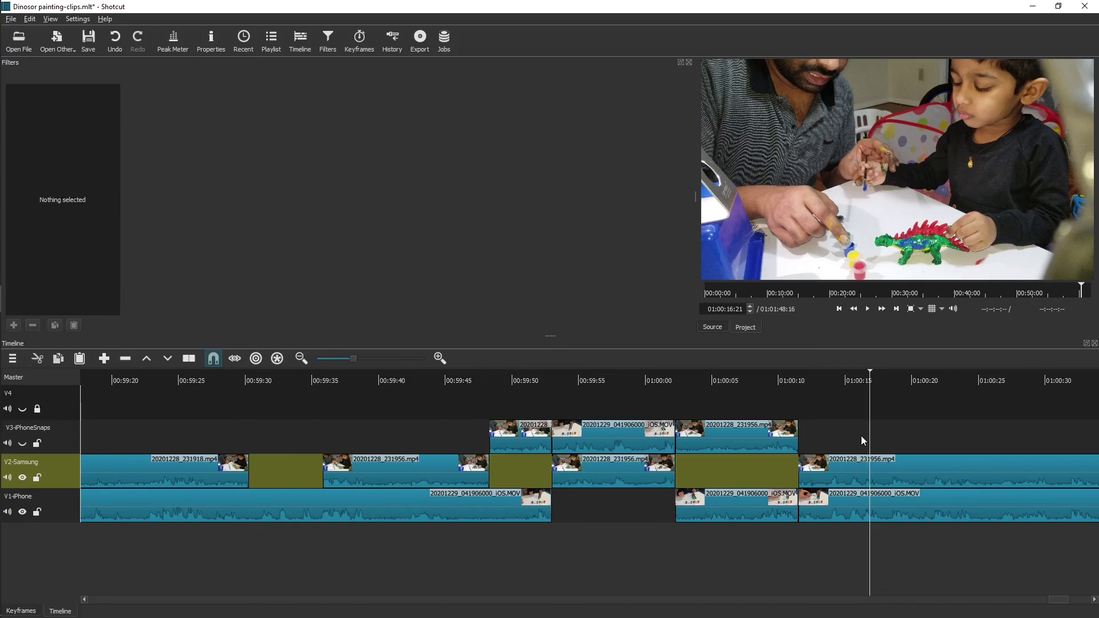